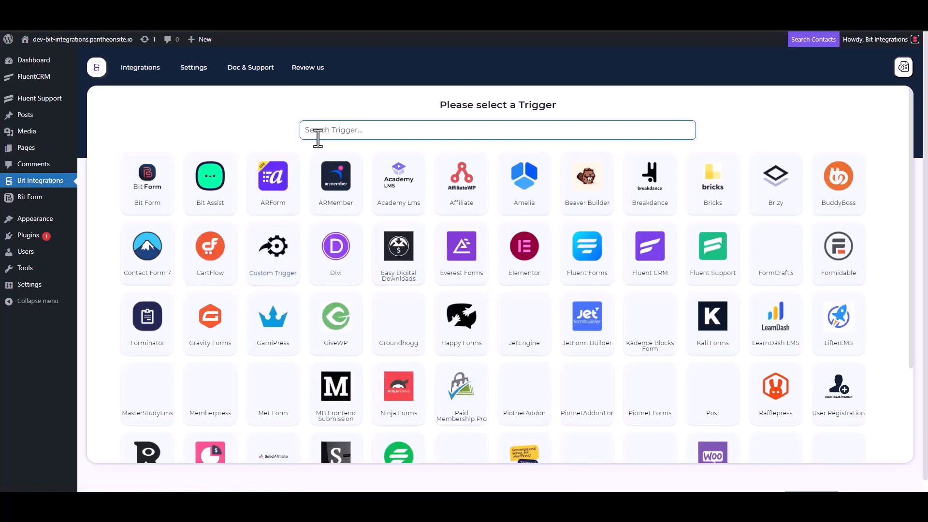
- Choose Fluent Support as the trigger, copy its webhook URL and start fetching the webhook data
{"action": "left_click", "coordinate": [713, 263]}
{"action": "left_click", "coordinate": [660, 233]}
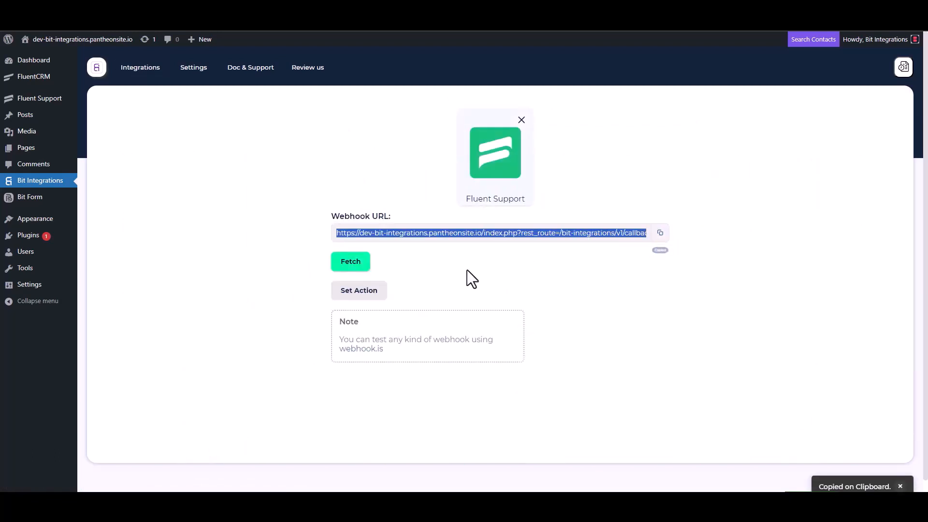
{"action": "left_click", "coordinate": [351, 263]}
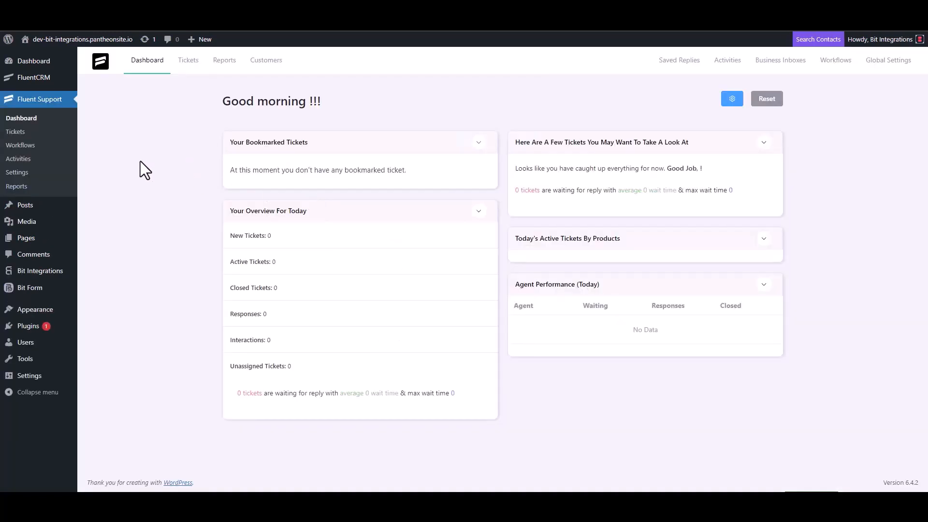
- Switch to Fluent Support's workflows and create a new Automatic workflow named "Bit Integrations"
{"action": "left_click", "coordinate": [32, 145]}
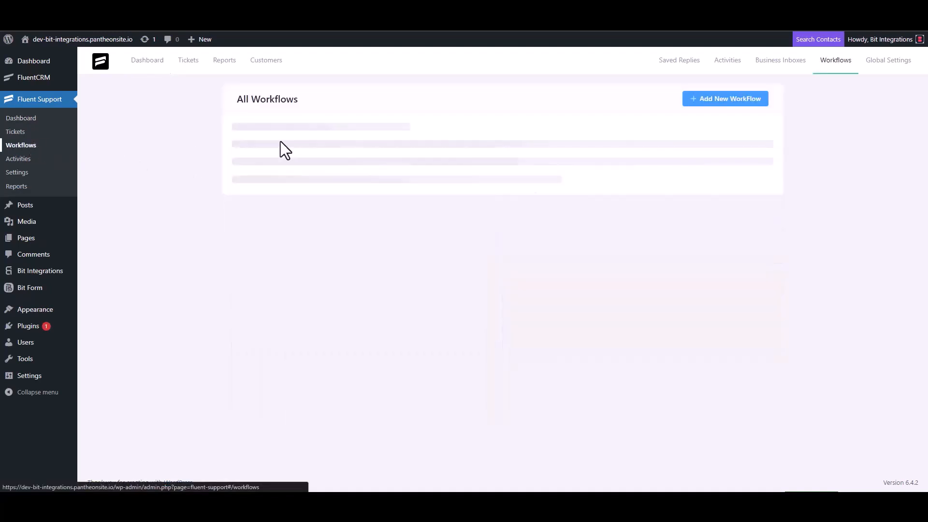
{"action": "left_click", "coordinate": [710, 99]}
{"action": "left_click", "coordinate": [281, 115]}
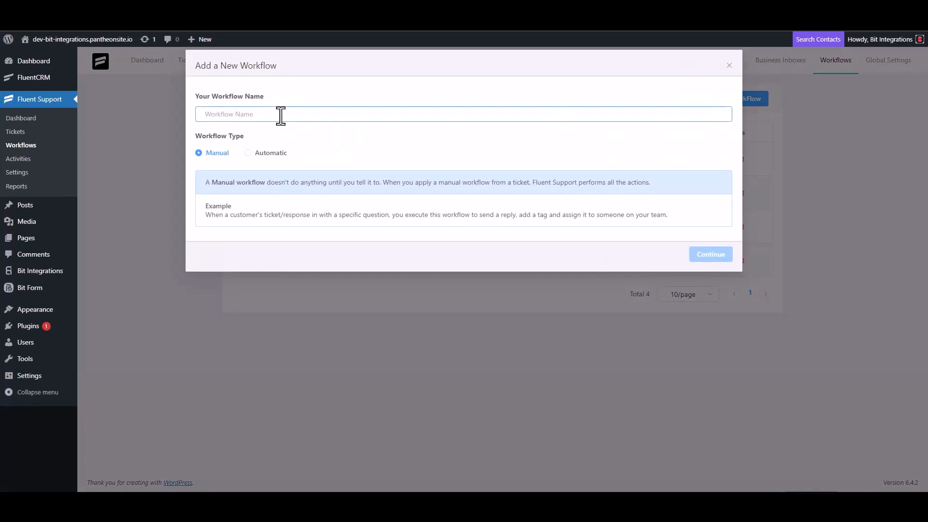
{"action": "type", "text": "Bit Integrations"}
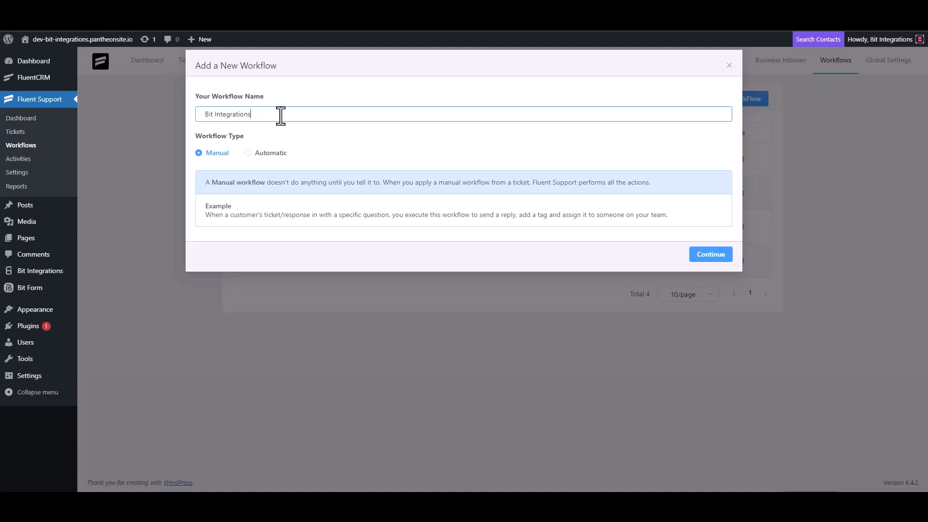
{"action": "left_click", "coordinate": [261, 154]}
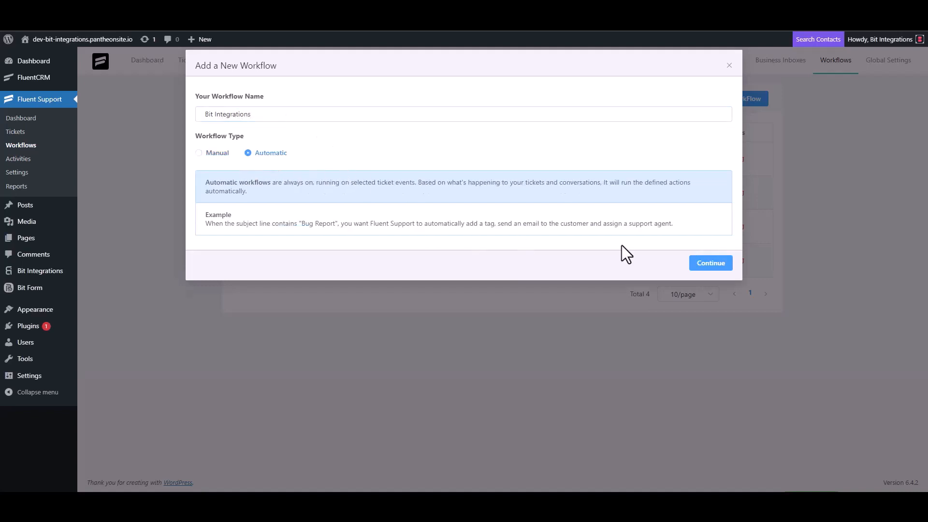
{"action": "left_click", "coordinate": [709, 265]}
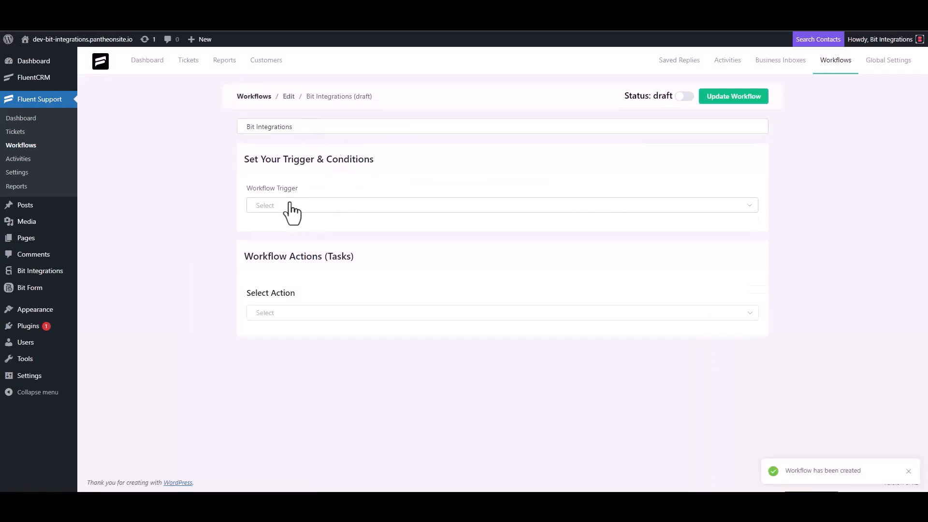
- Set the workflow trigger to On Ticket Creation and its action to Trigger Outgoing Webhook
{"action": "left_click", "coordinate": [289, 206]}
{"action": "left_click", "coordinate": [286, 231]}
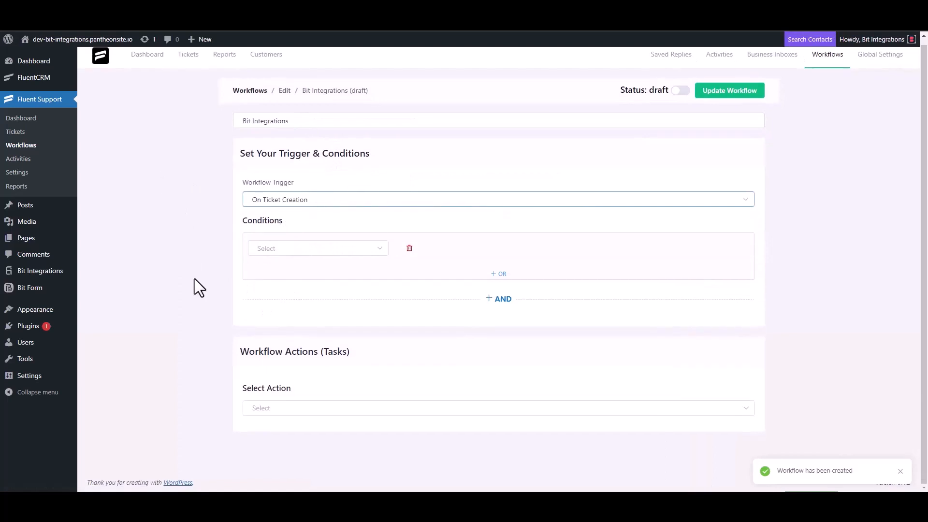
{"action": "left_click", "coordinate": [268, 407]}
{"action": "scroll", "coordinate": [284, 337], "scroll_direction": "down", "scroll_amount": 4}
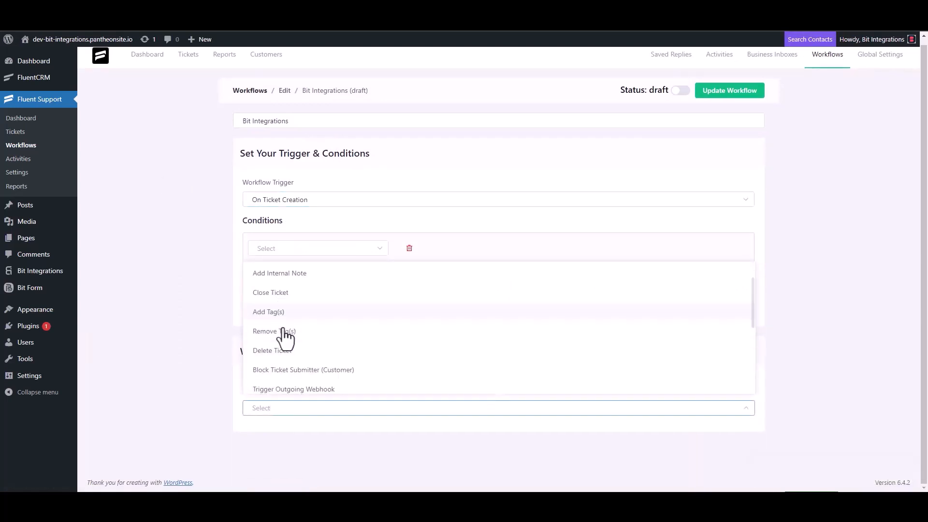
{"action": "left_click", "coordinate": [316, 275]}
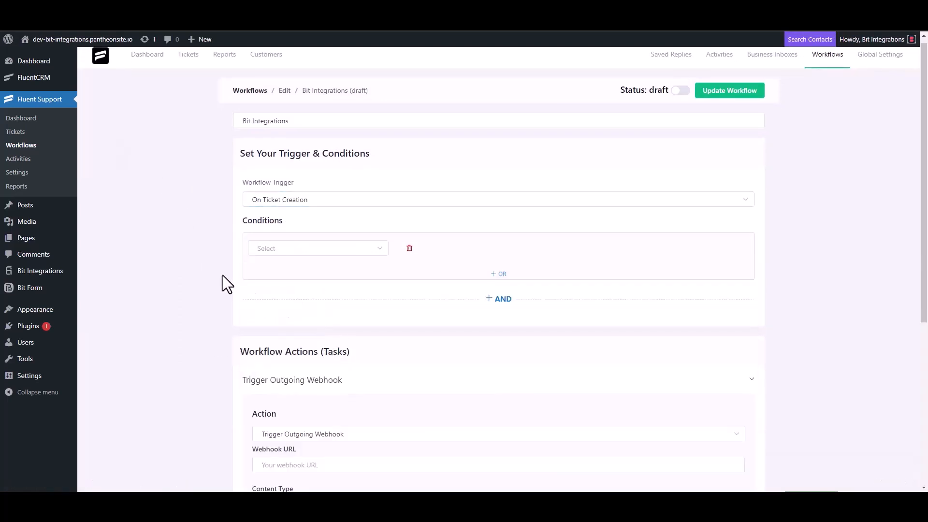
- Paste the copied webhook URL into the outgoing webhook action
{"action": "scroll", "coordinate": [222, 274], "scroll_direction": "down", "scroll_amount": 4}
{"action": "left_click", "coordinate": [315, 274]}
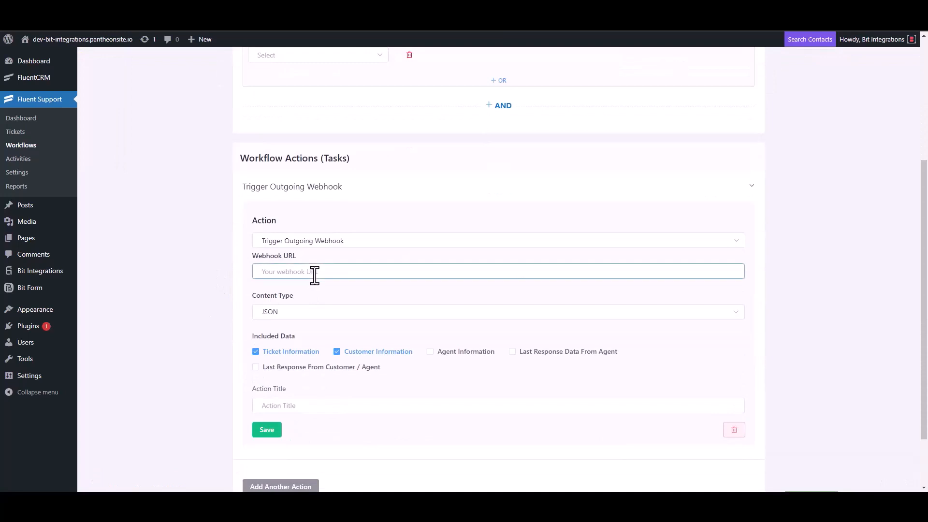
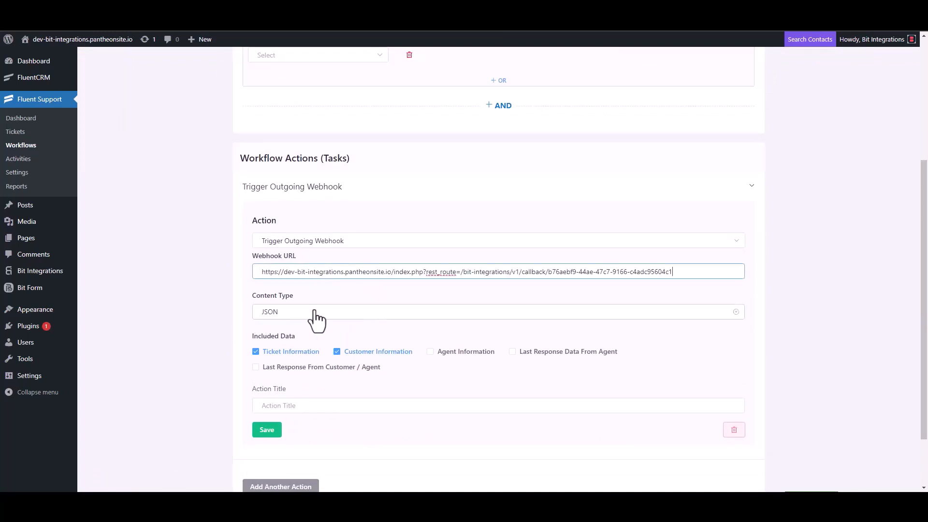
- Title the webhook action "Bit Integrations", save it and set the workflow's status to published
{"action": "scroll", "coordinate": [317, 319], "scroll_direction": "down", "scroll_amount": 2}
{"action": "left_click", "coordinate": [290, 337]}
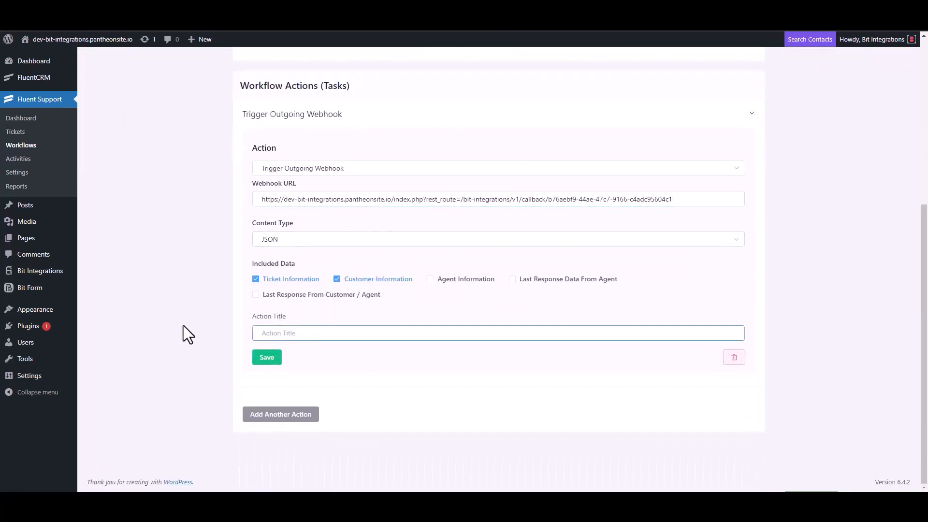
{"action": "type", "text": "Bit Integrations"}
{"action": "left_click", "coordinate": [266, 357]}
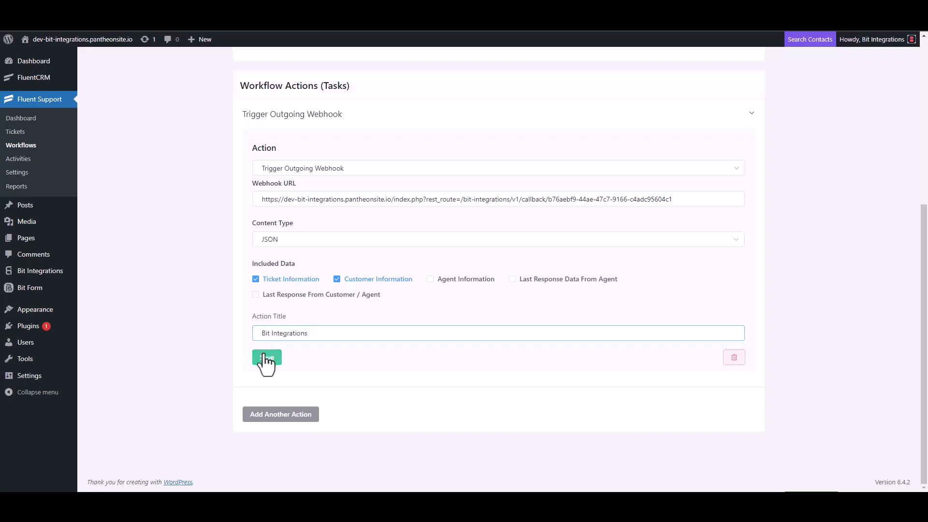
{"action": "left_click", "coordinate": [680, 88]}
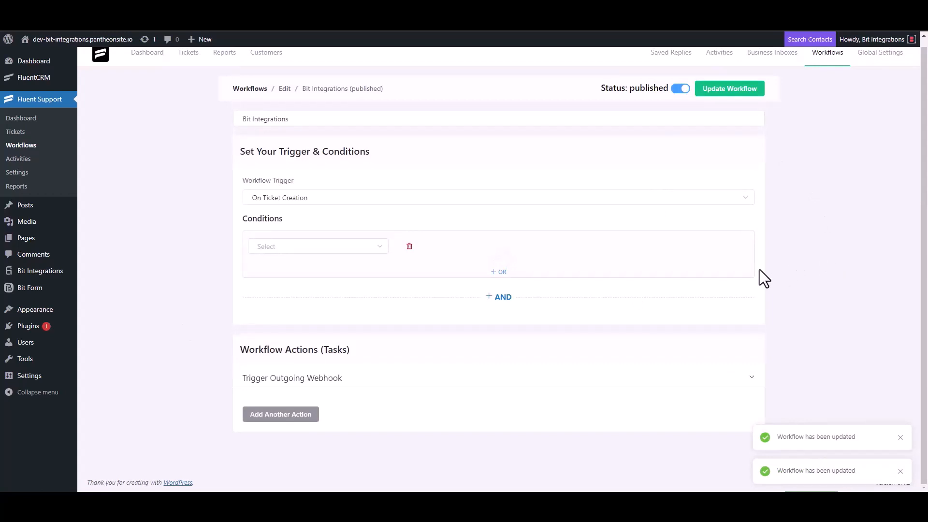
- Start a new ticket in Fluent Support and search the existing contacts by the customer's e-mail address
{"action": "left_click", "coordinate": [24, 136]}
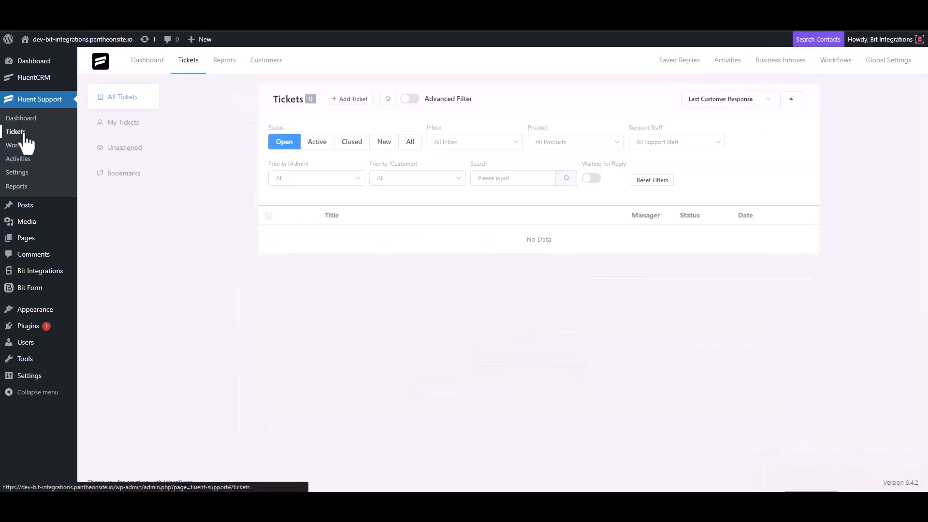
{"action": "left_click", "coordinate": [348, 99]}
{"action": "left_click", "coordinate": [380, 125]}
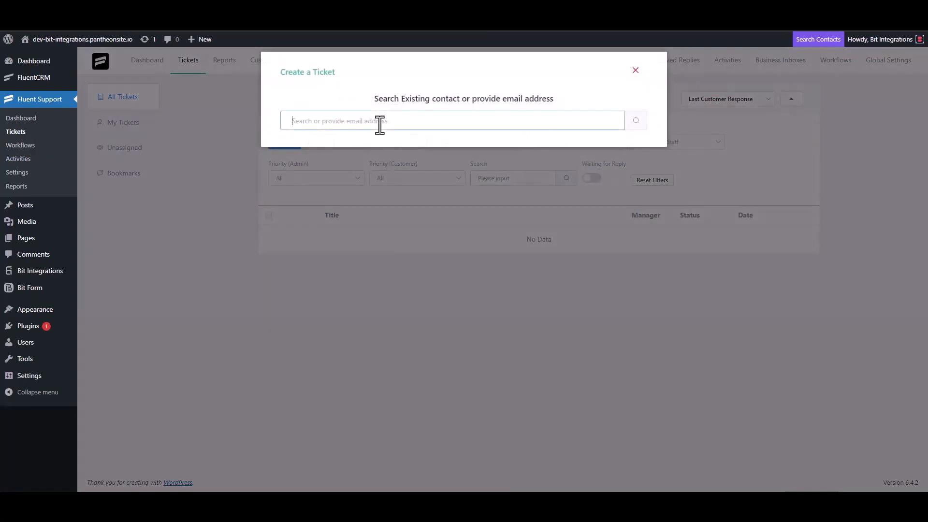
{"action": "type", "text": "test@gmail.com"}
{"action": "left_click", "coordinate": [635, 122]}
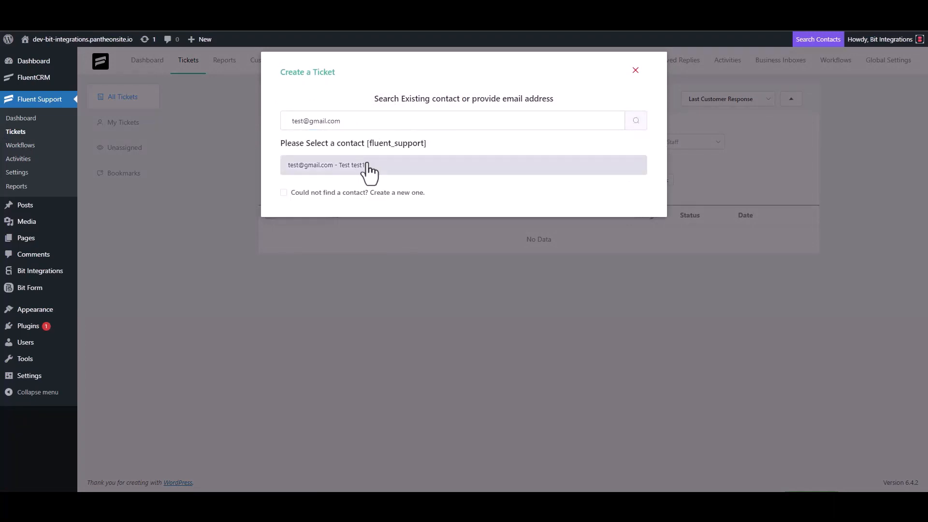
- Create a new contact for the ticket, filling in the first name and e-mail, and continue to the ticket details
{"action": "left_click", "coordinate": [314, 193]}
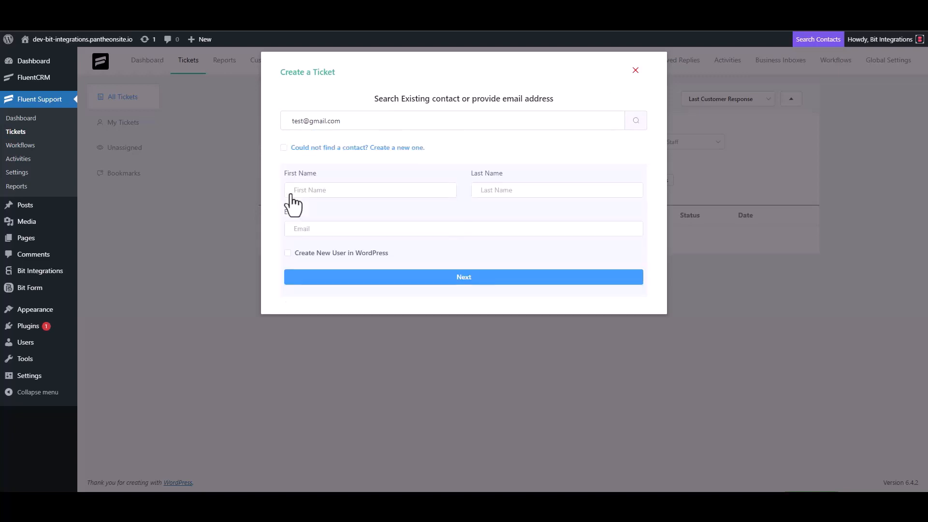
{"action": "left_click", "coordinate": [324, 196]}
{"action": "type", "text": "test3"}
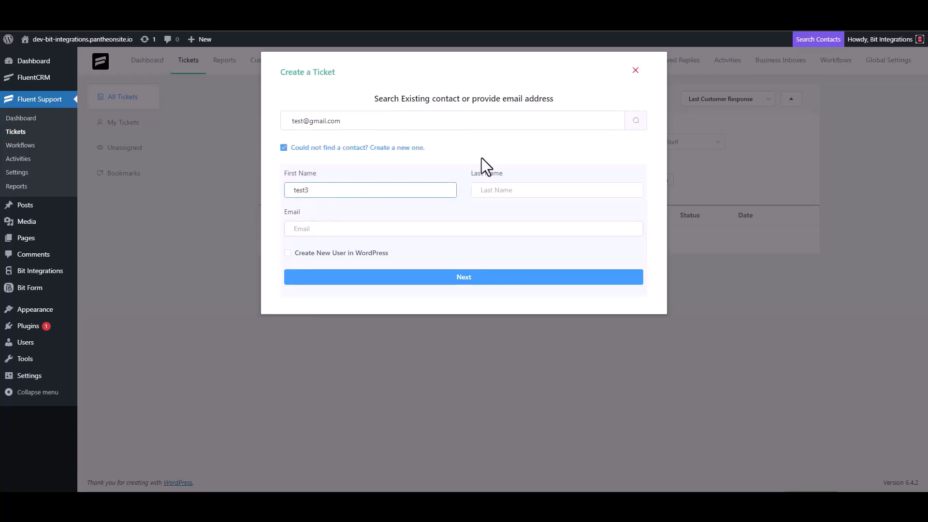
{"action": "left_click", "coordinate": [328, 231]}
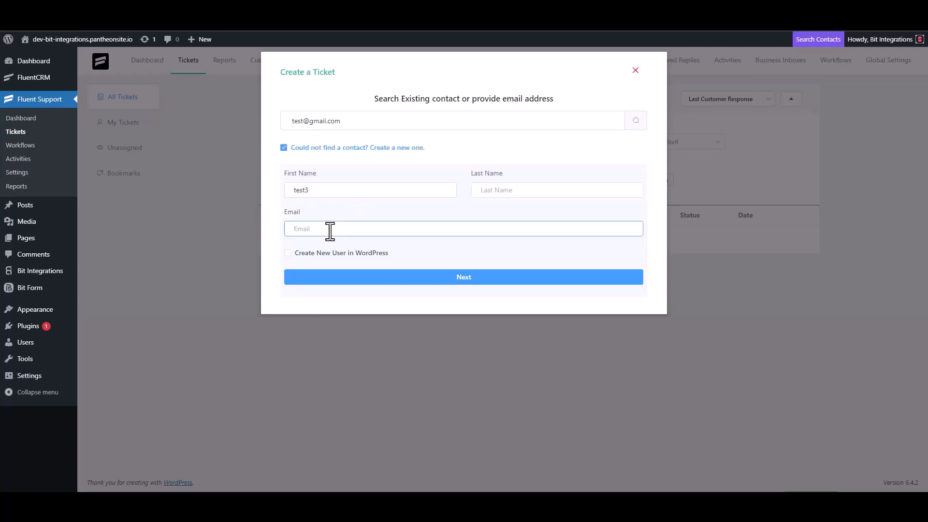
{"action": "type", "text": "test3@gmail.com"}
{"action": "left_click", "coordinate": [474, 277]}
- Create the ticket with the subject "test" and the details "test", keeping Normal priority
{"action": "left_click", "coordinate": [338, 175]}
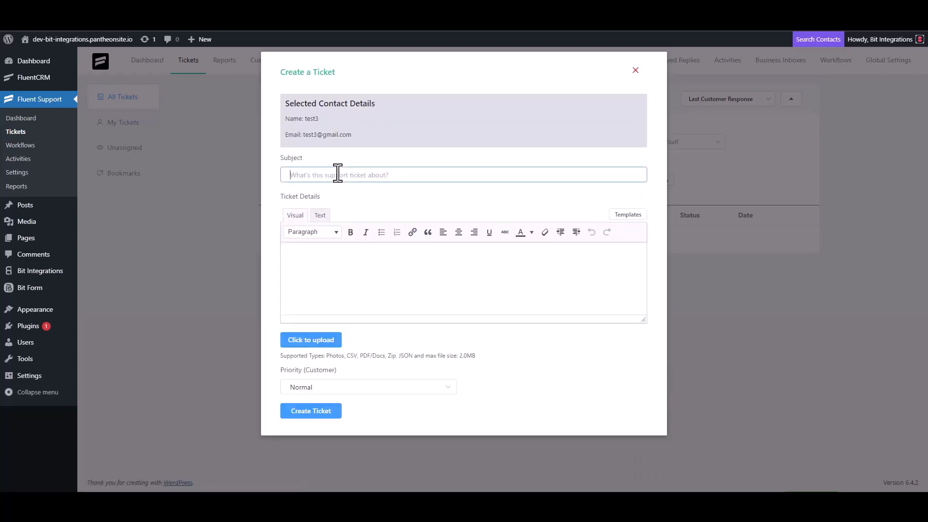
{"action": "type", "text": "test"}
{"action": "left_click", "coordinate": [326, 259]}
{"action": "type", "text": "test"}
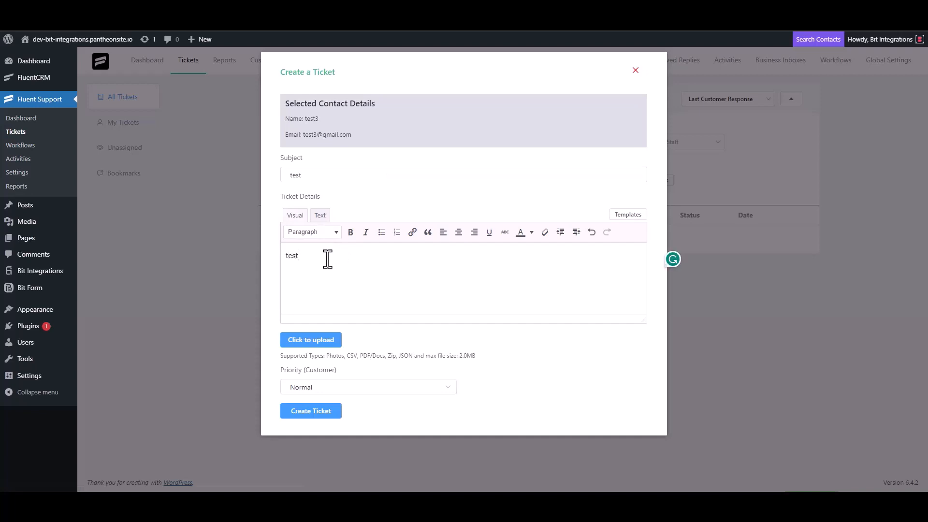
{"action": "left_click", "coordinate": [315, 410]}
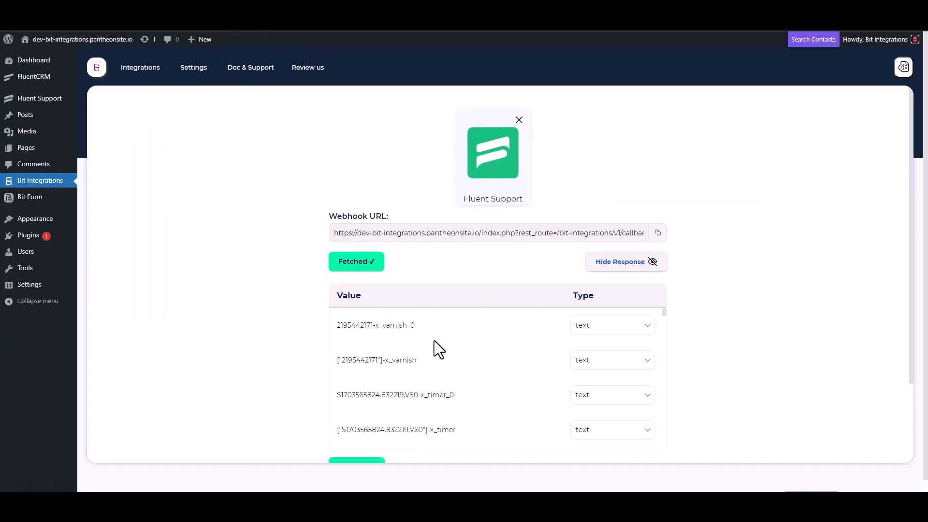
- Back in Bit Integrations, review the fetched response, proceed to setting the action, search for "fresh" and choose FreshSales
{"action": "scroll", "coordinate": [431, 341], "scroll_direction": "down", "scroll_amount": 3}
{"action": "scroll", "coordinate": [301, 373], "scroll_direction": "down", "scroll_amount": 3}
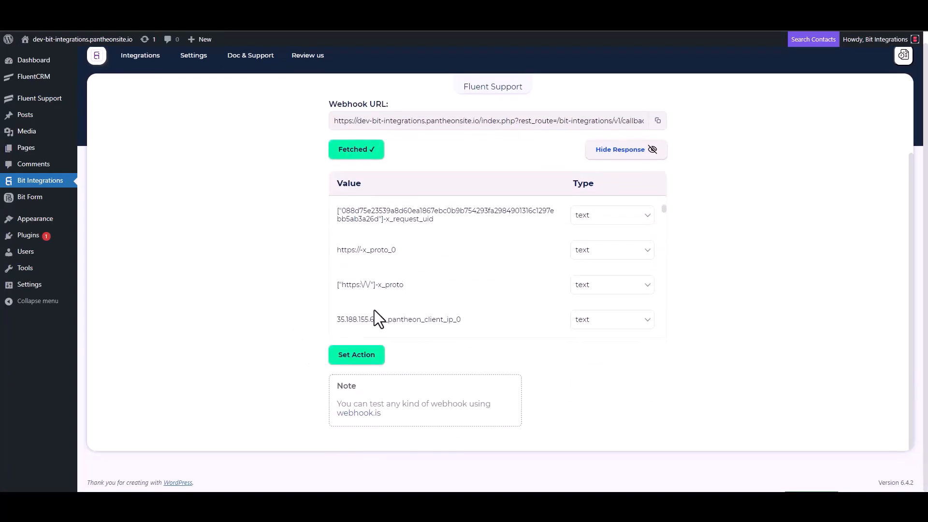
{"action": "scroll", "coordinate": [430, 261], "scroll_direction": "down", "scroll_amount": 5}
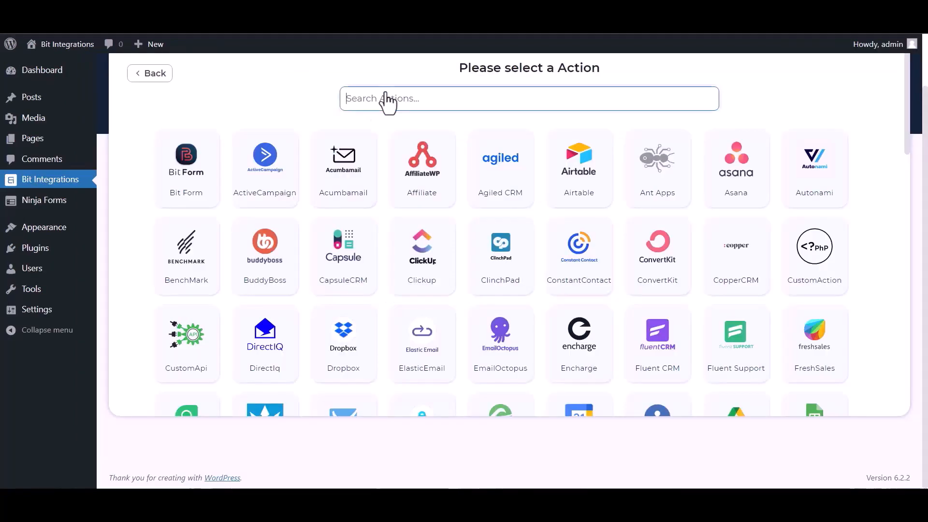
{"action": "type", "text": "fresh"}
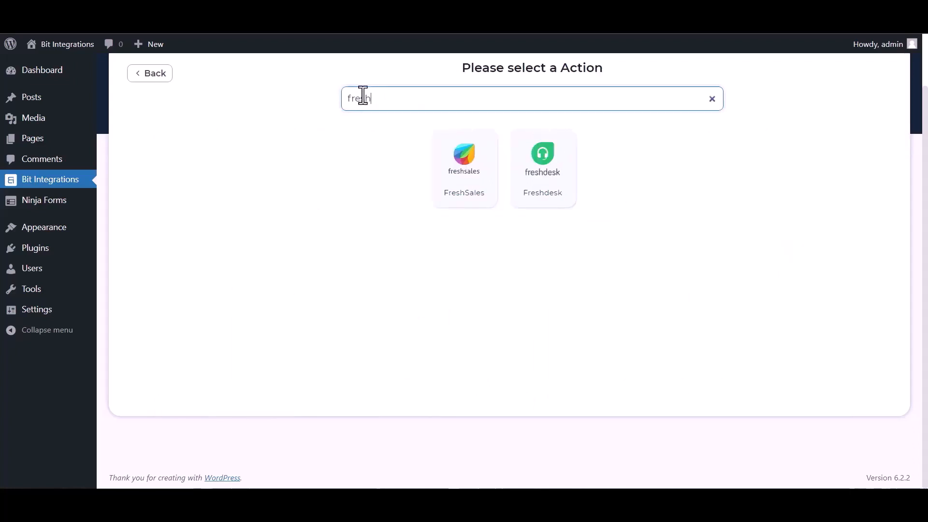
{"action": "left_click", "coordinate": [464, 186]}
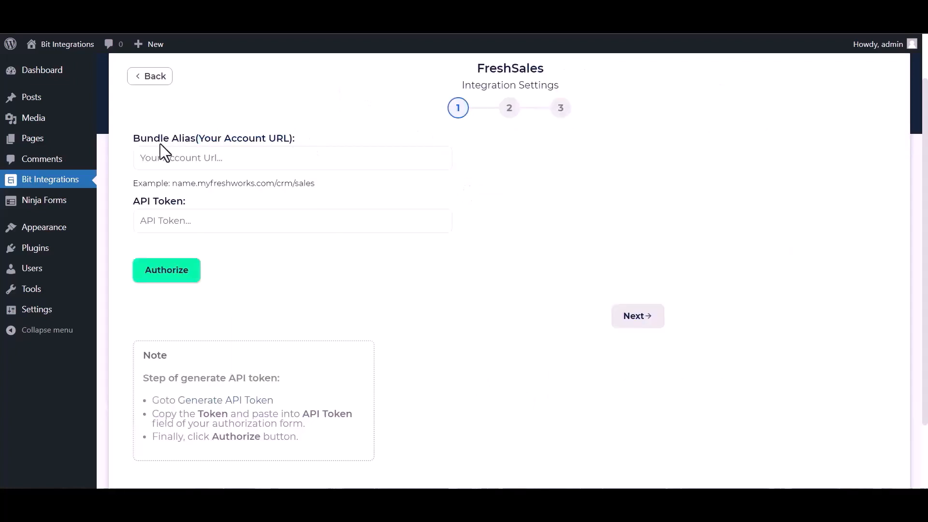
- Open Freshsales' API Settings and complete the robot check by selecting all images with stairs to reveal the API credentials
{"action": "left_click_drag", "start_coordinate": [189, 201], "coordinate": [140, 201]}
{"action": "left_click", "coordinate": [308, 241]}
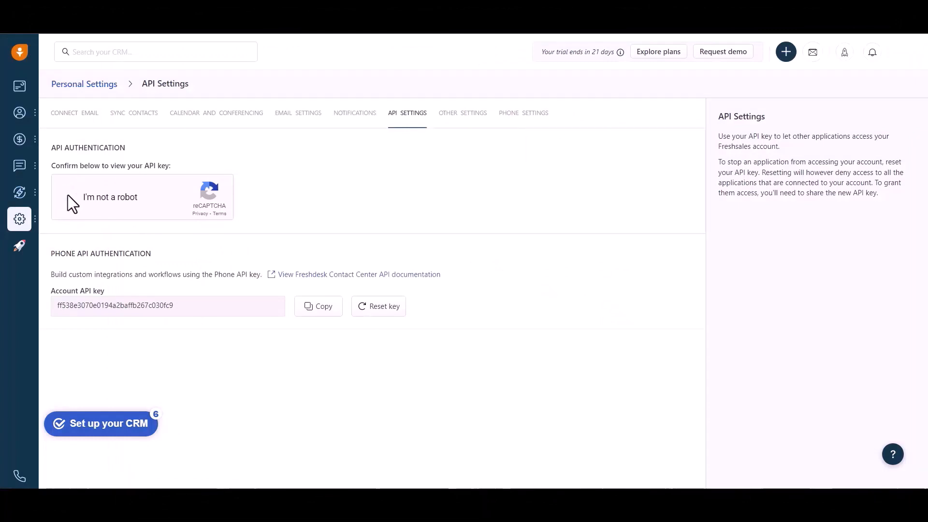
{"action": "left_click", "coordinate": [68, 195]}
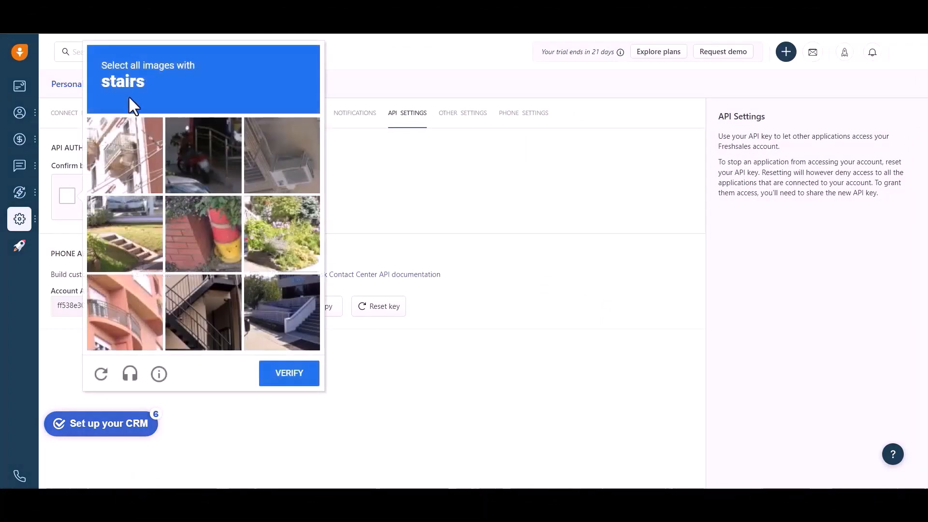
{"action": "left_click", "coordinate": [139, 236]}
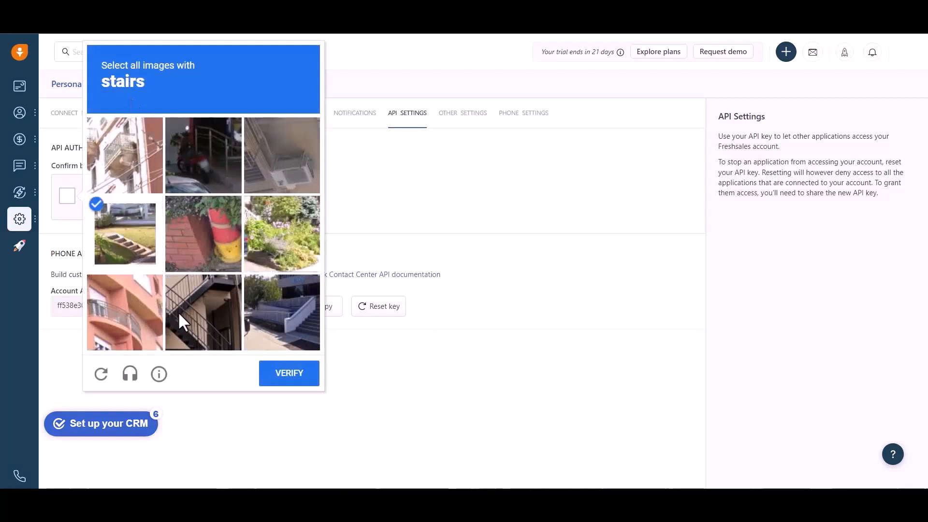
{"action": "left_click", "coordinate": [184, 312]}
{"action": "left_click", "coordinate": [261, 314]}
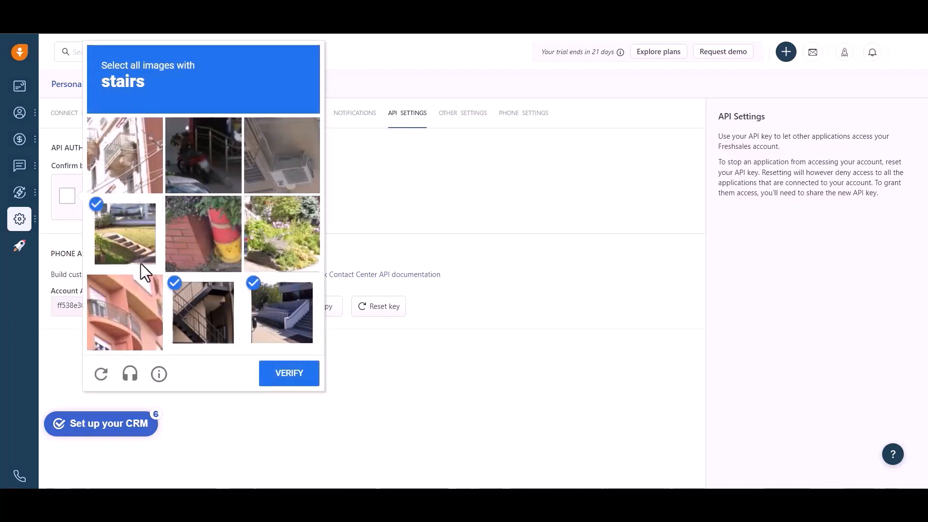
{"action": "left_click", "coordinate": [291, 377]}
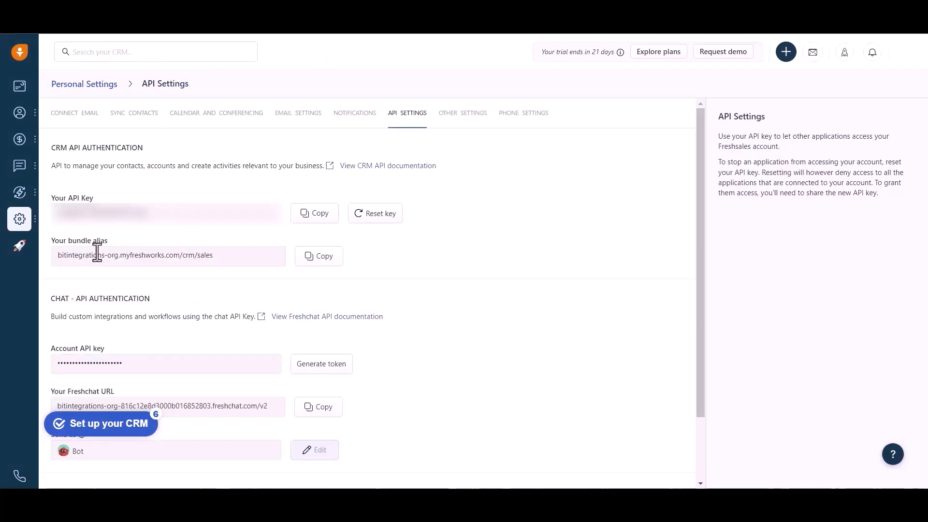
- Copy the bundle alias from Freshsales' API Settings and paste it as the account URL in the Bit Integrations FreshSales settings
{"action": "left_click", "coordinate": [319, 261]}
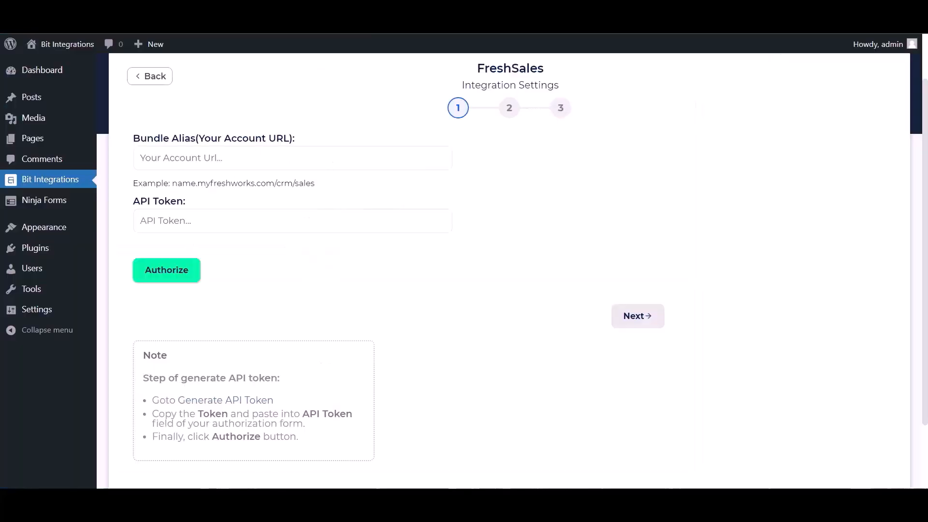
{"action": "left_click", "coordinate": [201, 154]}
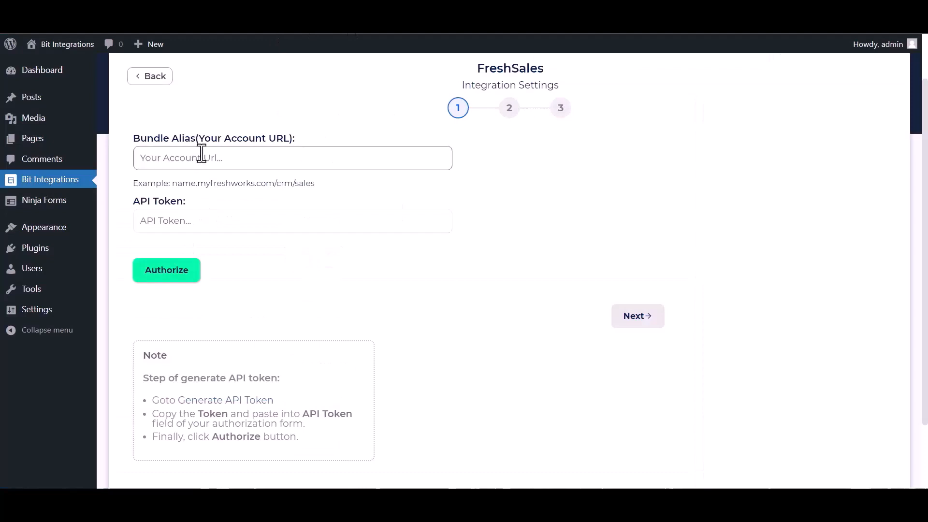
{"action": "key", "text": "ctrl+v"}
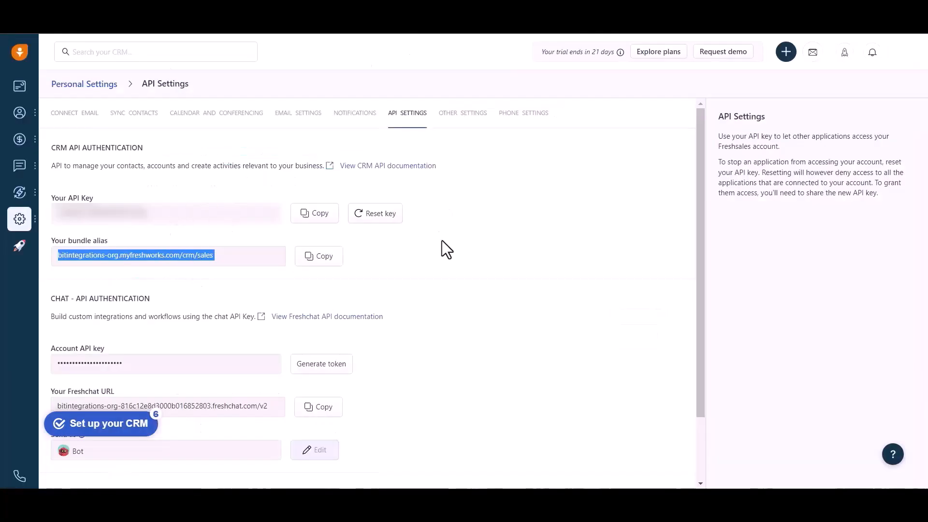
- Copy the Freshsales API key into the API Token field in Bit Integrations, authorize the connection, and continue to the module settings
{"action": "left_click", "coordinate": [320, 223]}
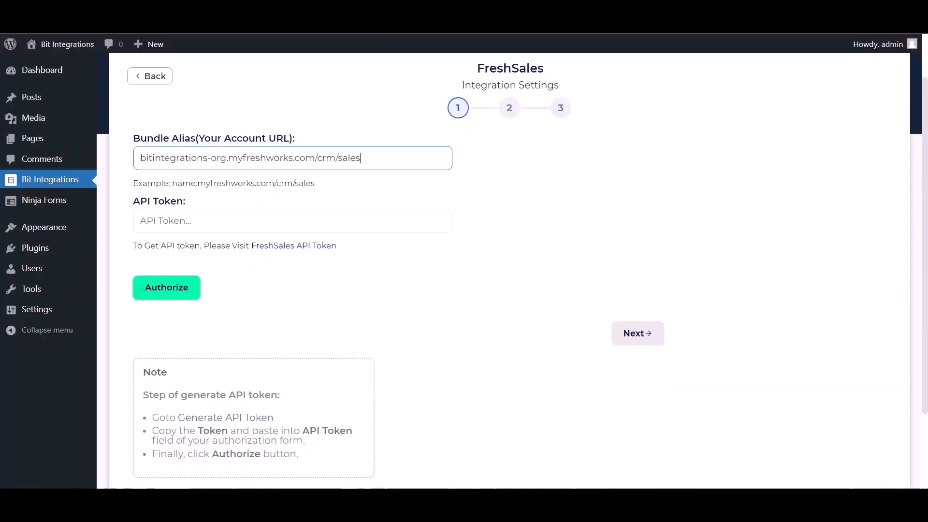
{"action": "left_click", "coordinate": [184, 226]}
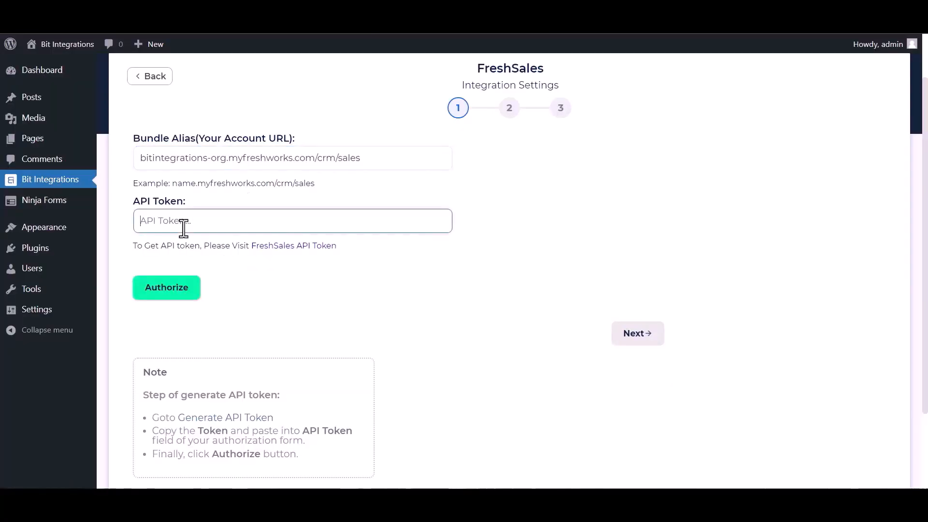
{"action": "key", "text": "ctrl+v"}
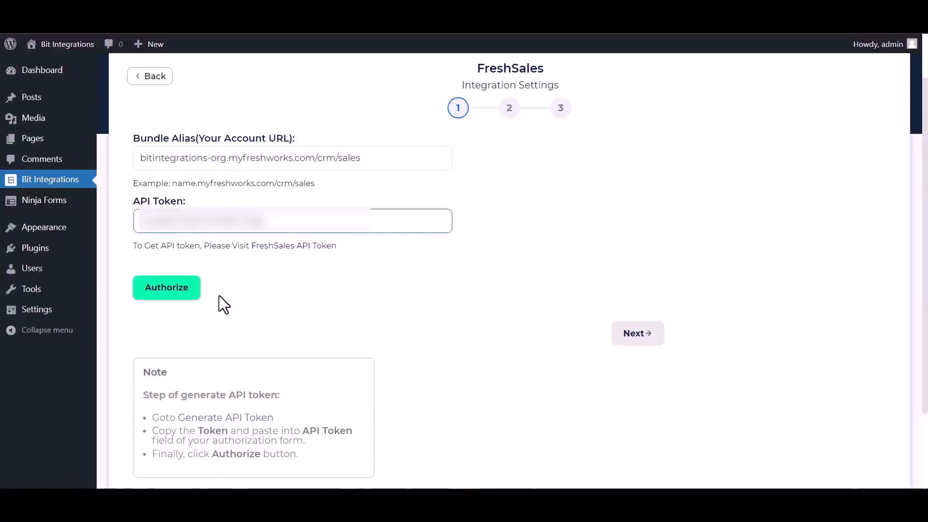
{"action": "left_click", "coordinate": [169, 294]}
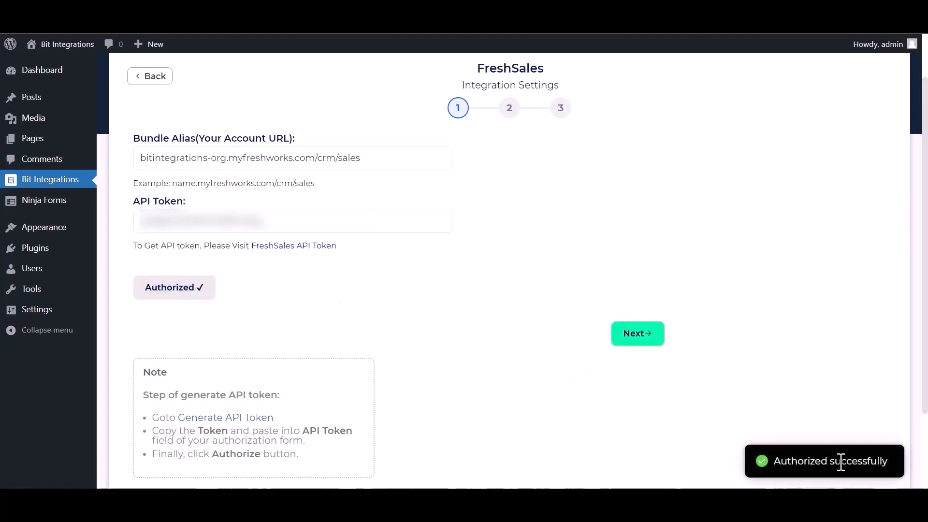
{"action": "left_click", "coordinate": [630, 338]}
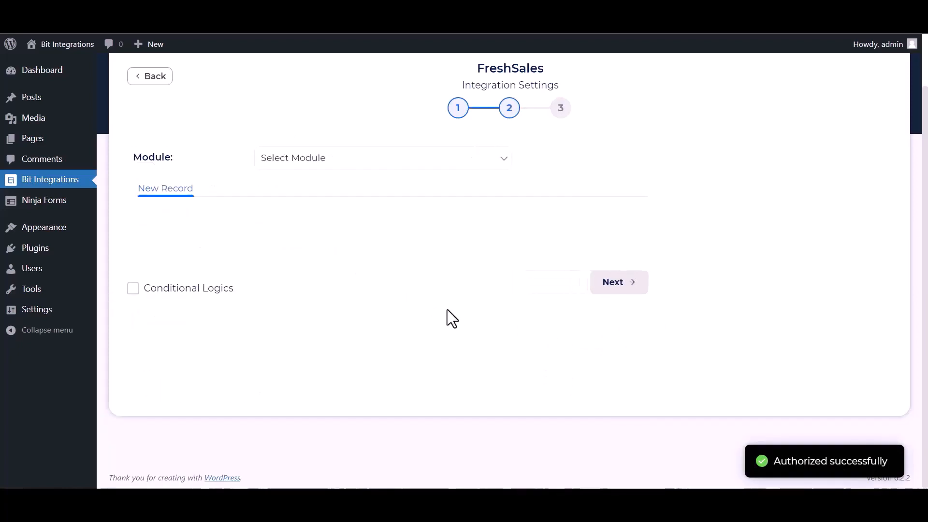
- Choose the Contact module with the account view My Accounts and the account Acme Inc (sample)
{"action": "left_click", "coordinate": [333, 162]}
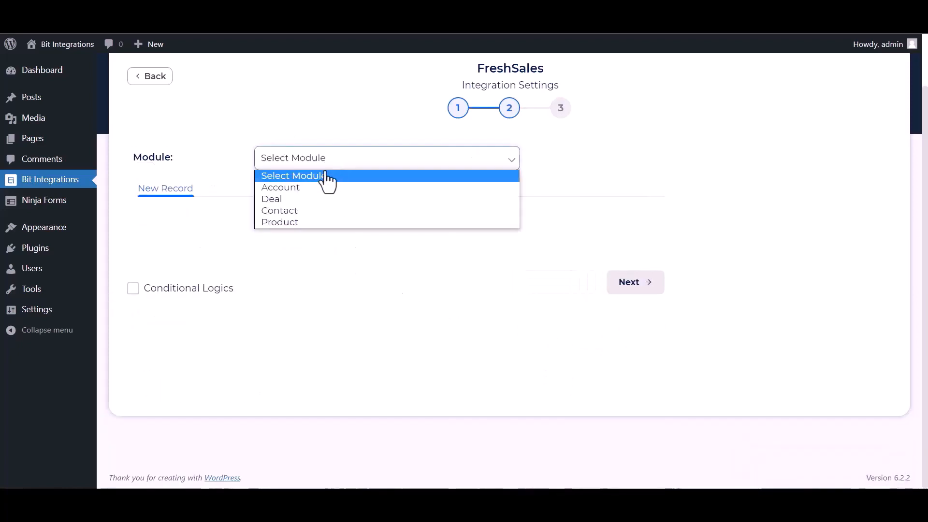
{"action": "left_click", "coordinate": [283, 213]}
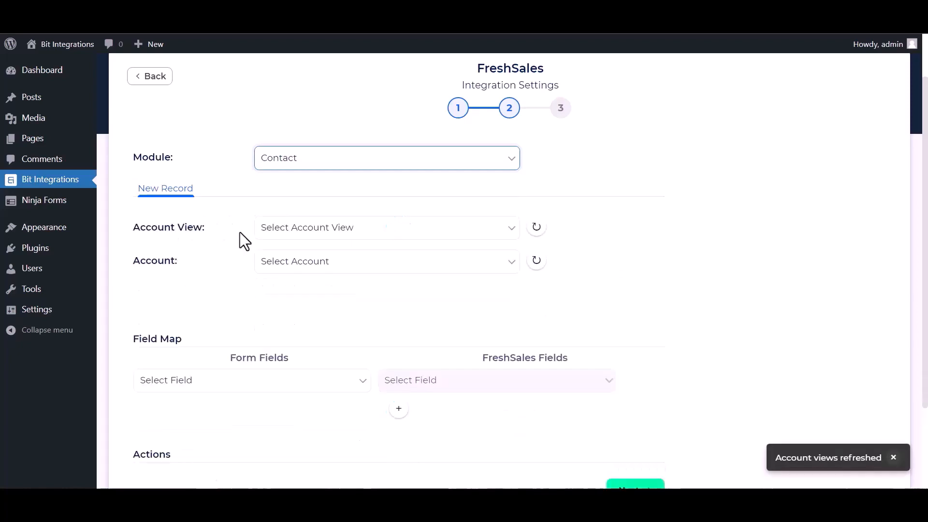
{"action": "left_click", "coordinate": [321, 233]}
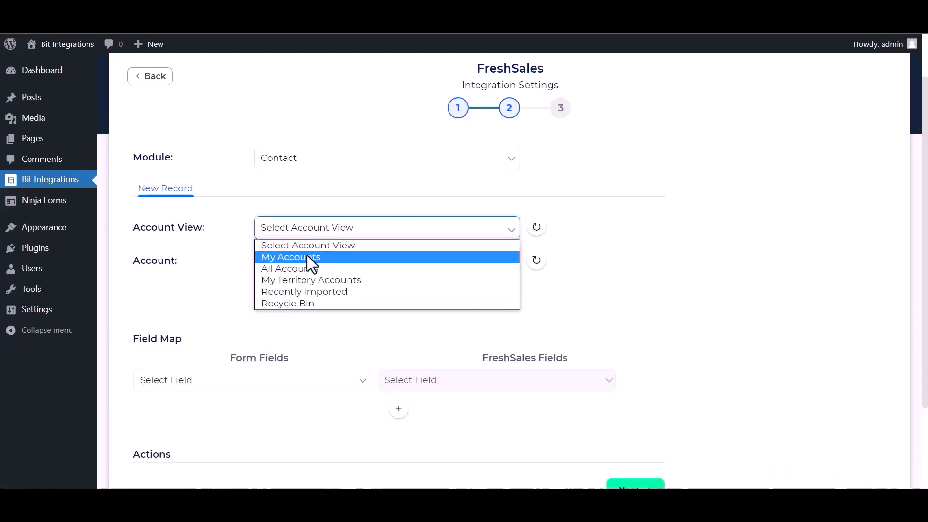
{"action": "left_click", "coordinate": [309, 259]}
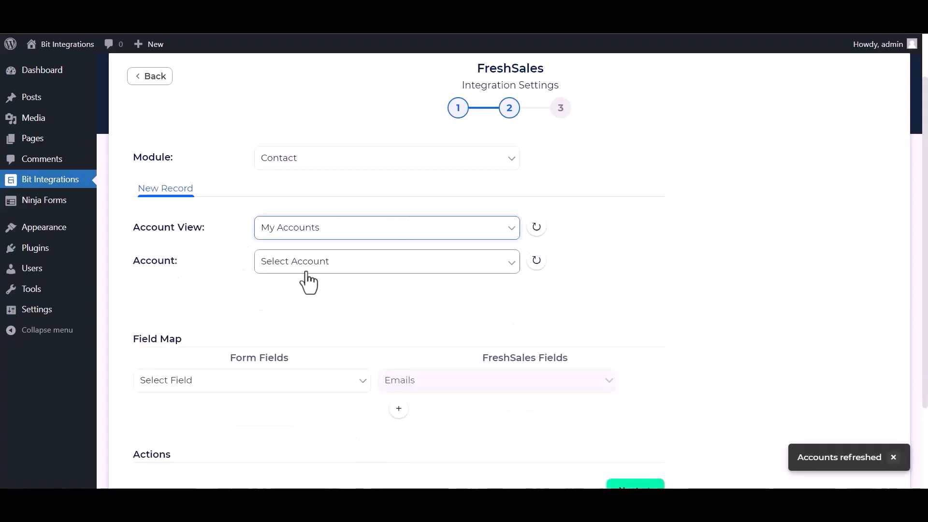
{"action": "left_click", "coordinate": [303, 265]}
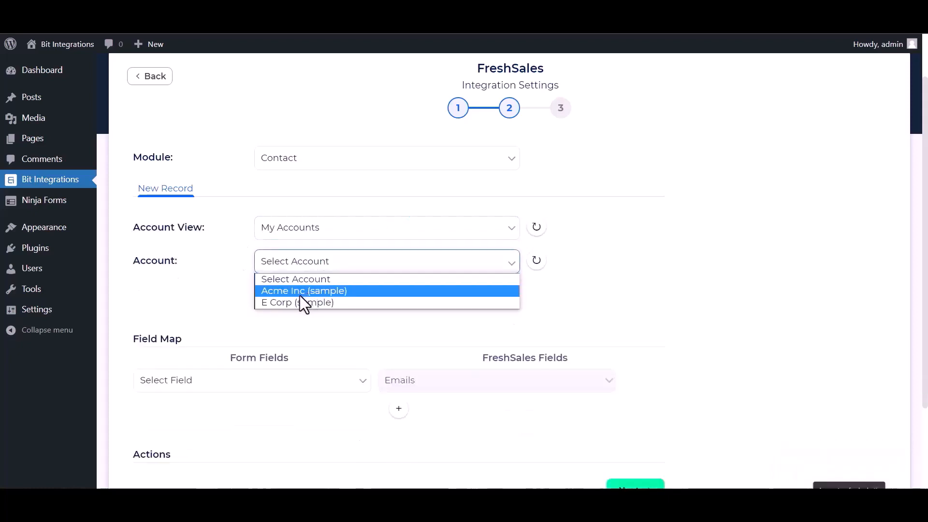
{"action": "left_click", "coordinate": [306, 292]}
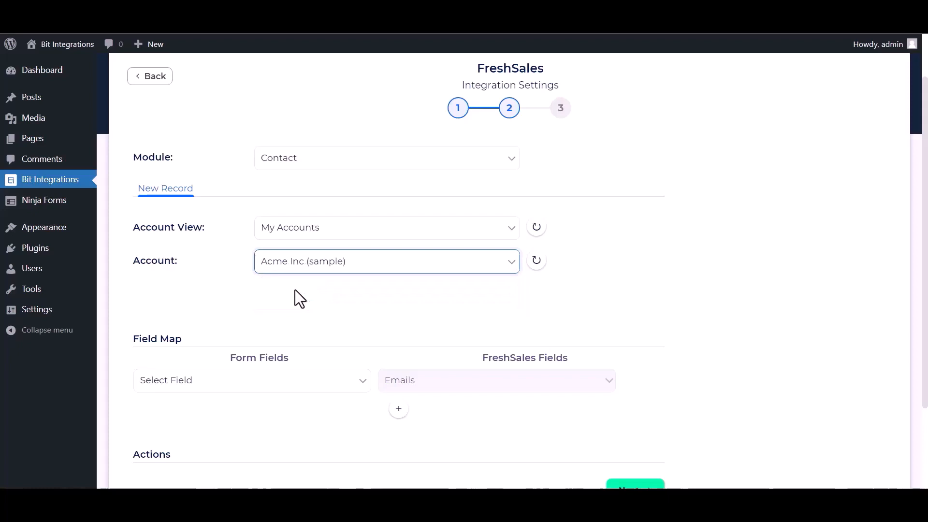
- Map the form field Email to the FreshSales field Emails in the field map
{"action": "scroll", "coordinate": [298, 288], "scroll_direction": "down", "scroll_amount": 1}
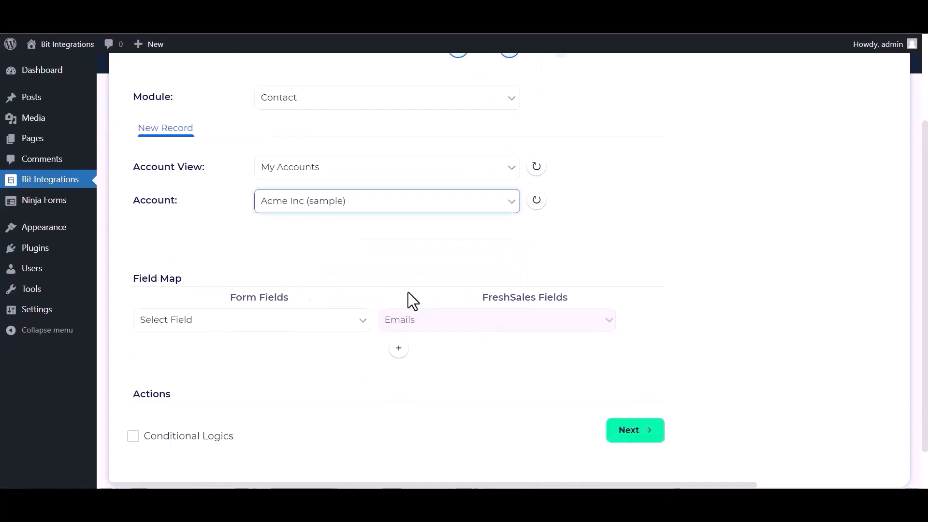
{"action": "scroll", "coordinate": [367, 226], "scroll_direction": "down", "scroll_amount": 1}
{"action": "left_click", "coordinate": [203, 270]}
{"action": "left_click", "coordinate": [187, 322]}
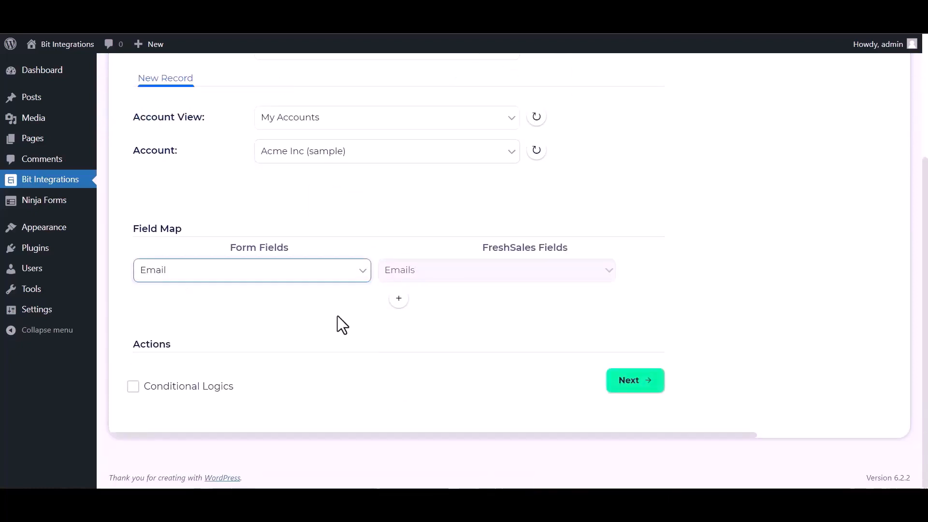
- Add a second field-map row that maps Name to the FreshSales field First name
{"action": "left_click", "coordinate": [399, 298]}
{"action": "left_click", "coordinate": [274, 309]}
{"action": "left_click", "coordinate": [176, 340]}
{"action": "left_click", "coordinate": [416, 302]}
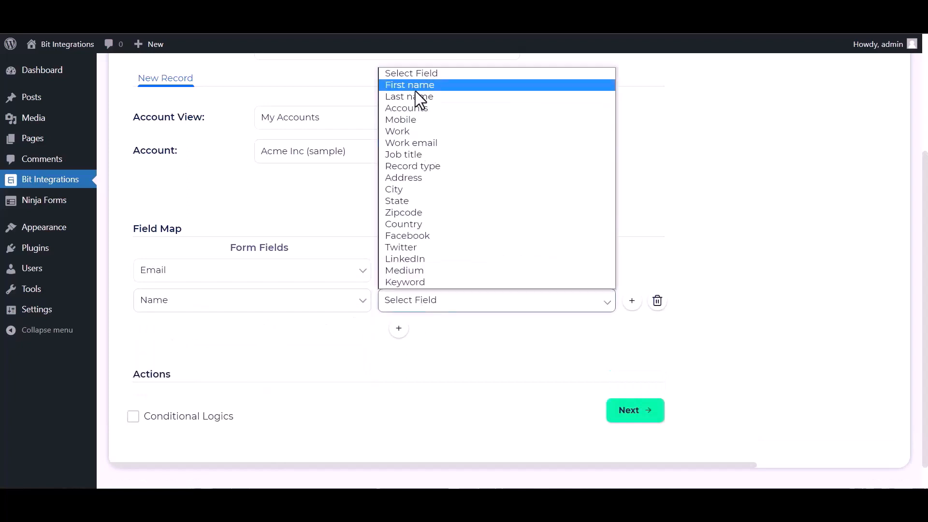
{"action": "left_click", "coordinate": [416, 86]}
- Add a third field-map row that maps Phone to the FreshSales field Mobile
{"action": "left_click", "coordinate": [398, 329]}
{"action": "left_click", "coordinate": [328, 330]}
{"action": "left_click", "coordinate": [184, 390]}
{"action": "left_click", "coordinate": [435, 330]}
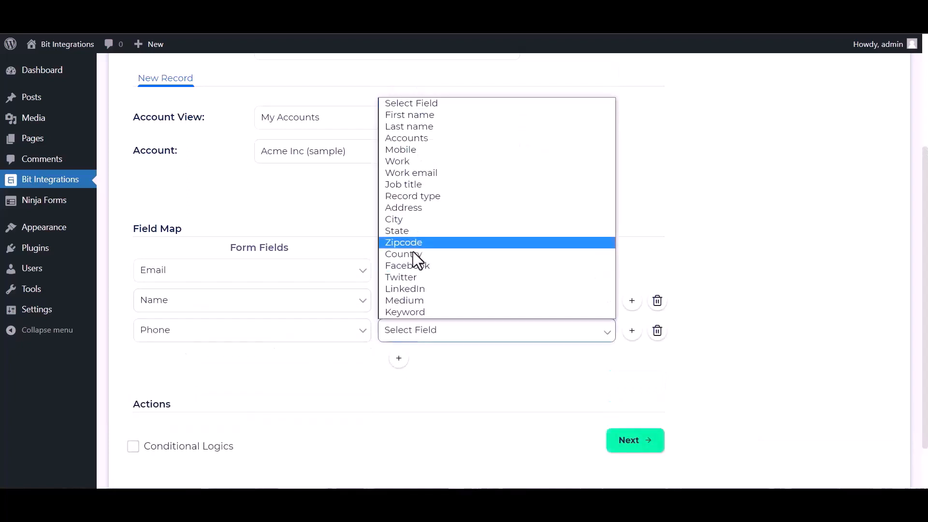
{"action": "left_click", "coordinate": [410, 150]}
- Look at the Conditional Logics options, leave them disabled, and continue to the integration's third stage
{"action": "scroll", "coordinate": [288, 382], "scroll_direction": "down", "scroll_amount": 1}
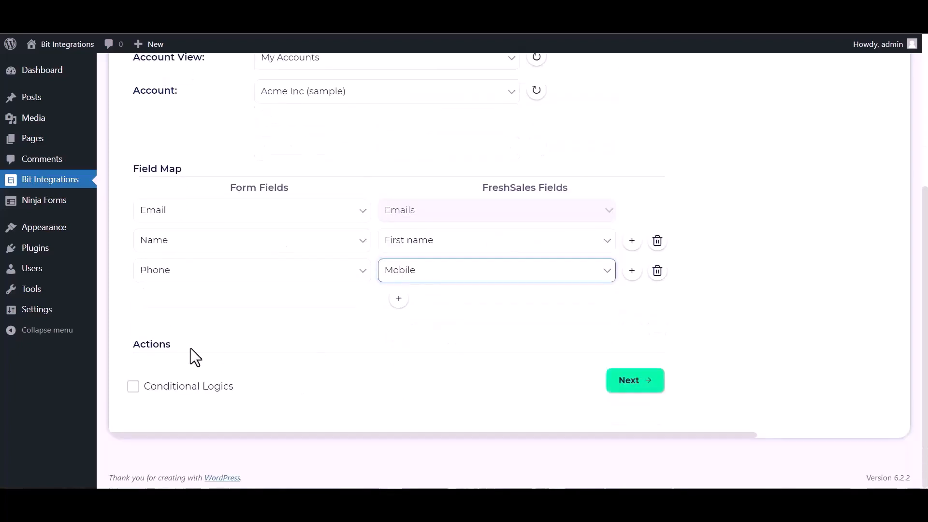
{"action": "left_click", "coordinate": [147, 386]}
{"action": "scroll", "coordinate": [355, 381], "scroll_direction": "down", "scroll_amount": 2}
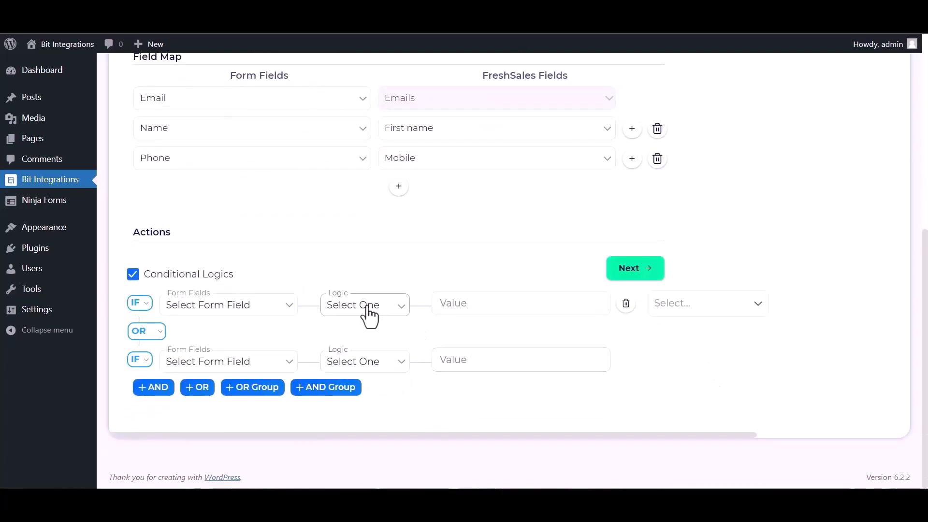
{"action": "left_click", "coordinate": [133, 274]}
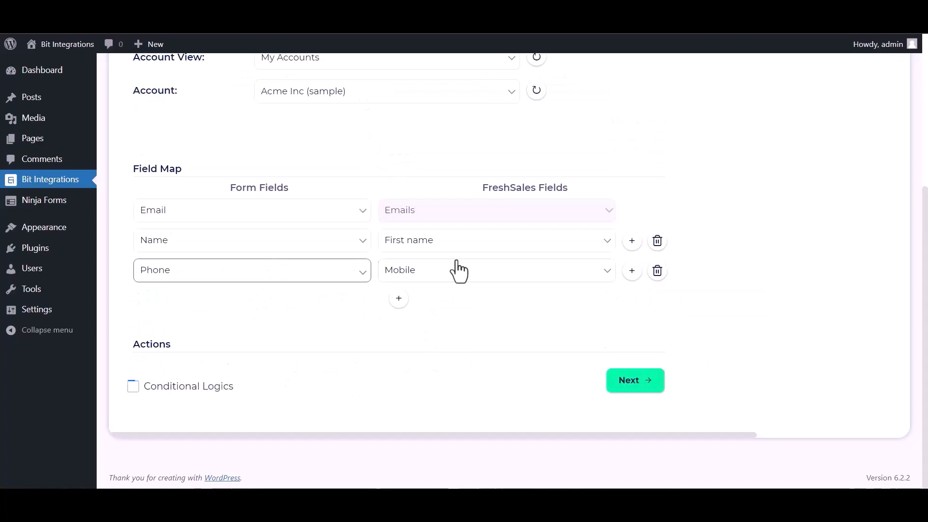
{"action": "left_click", "coordinate": [626, 382]}
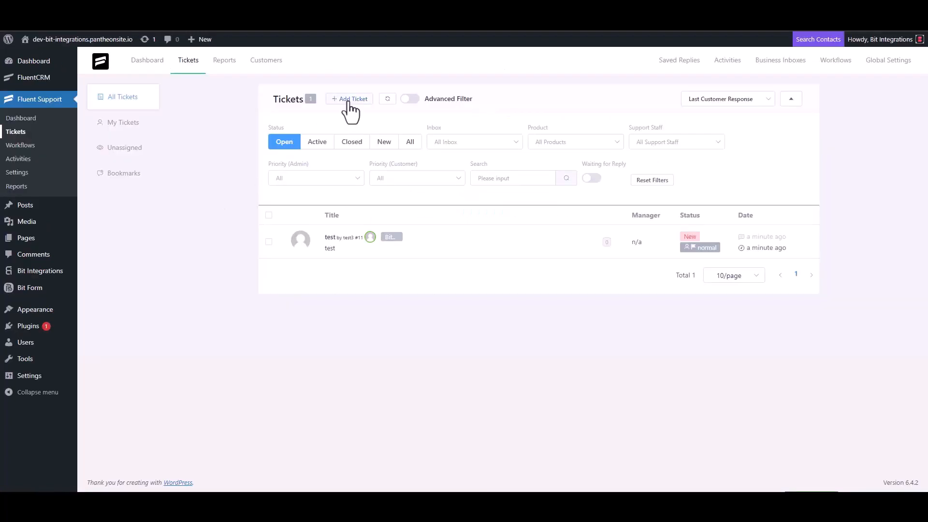
- Start a new ticket in Fluent Support and search existing contacts for the customer's e-mail address
{"action": "left_click", "coordinate": [349, 99]}
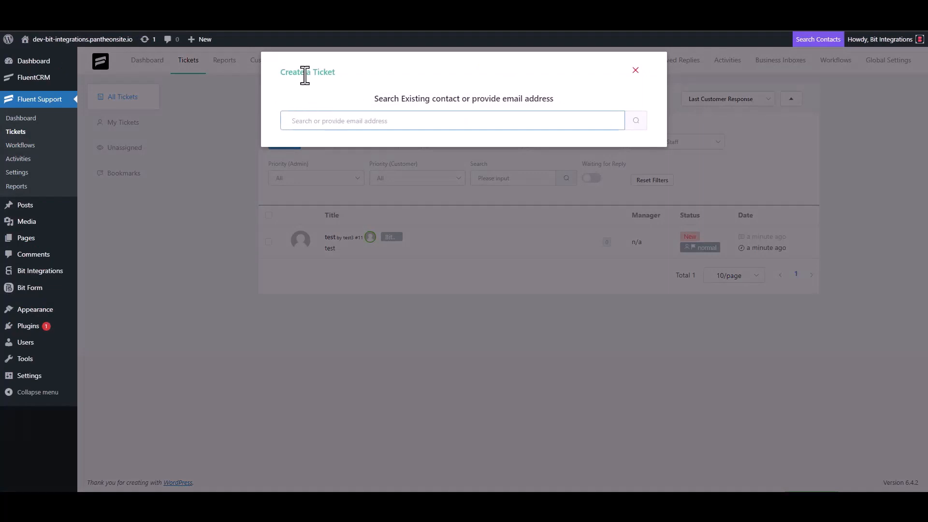
{"action": "triple_click", "coordinate": [340, 119]}
{"action": "left_click", "coordinate": [372, 125]}
{"action": "left_click", "coordinate": [635, 127]}
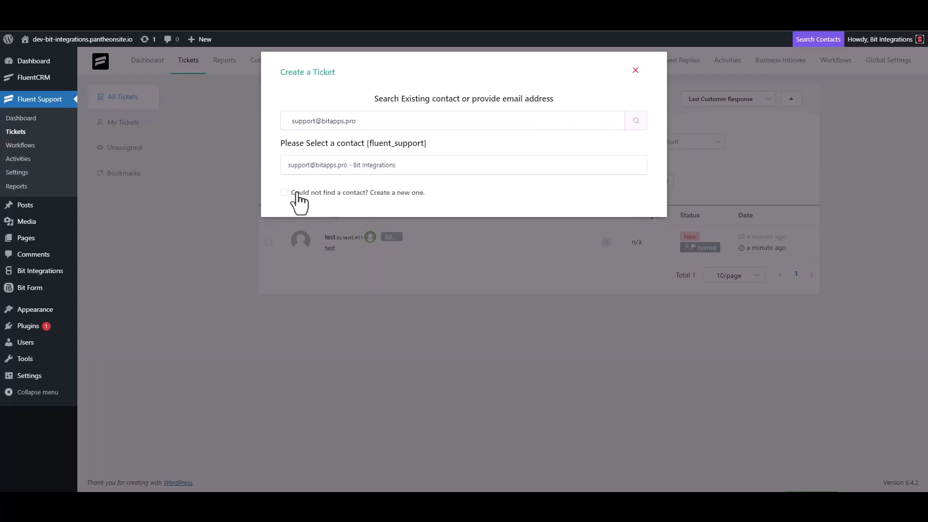
- Create a new contact for the ticket with the first name "Bit Integrations" and its e-mail address, and continue to the ticket details
{"action": "left_click", "coordinate": [292, 192]}
{"action": "type", "text": "Bit "}
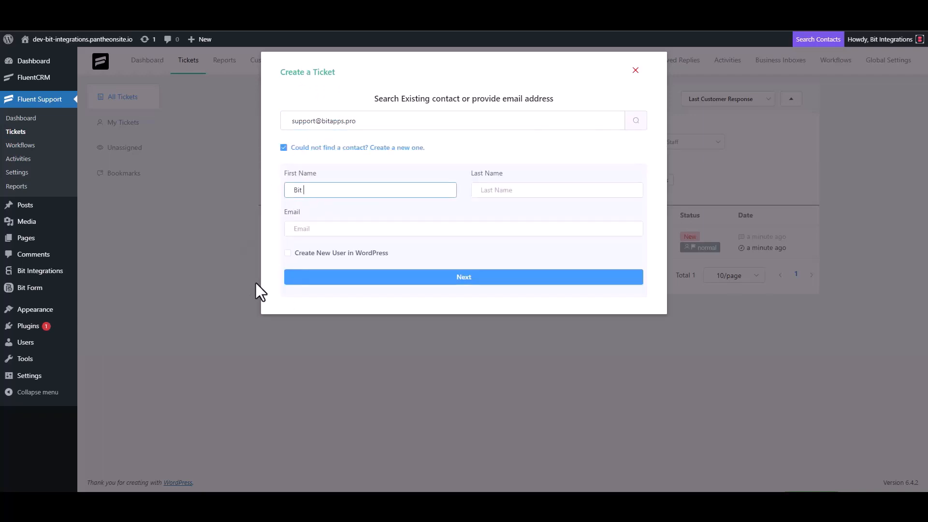
{"action": "type", "text": "Integrat"}
{"action": "type", "text": "ions"}
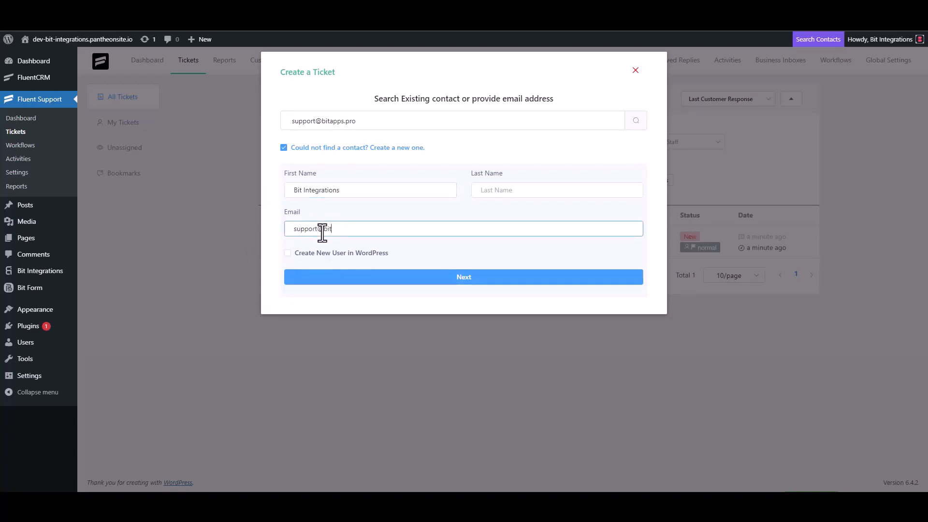
{"action": "left_click", "coordinate": [465, 283]}
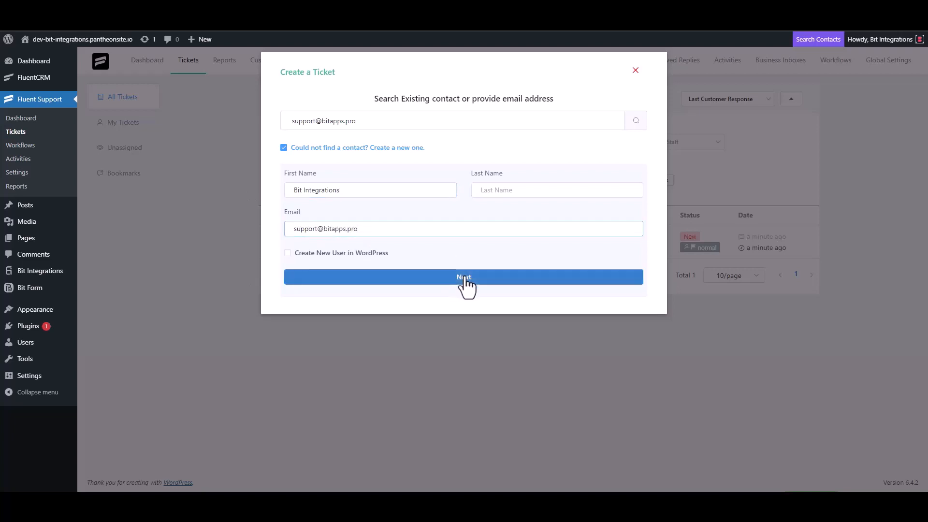
{"action": "left_click", "coordinate": [394, 174]}
{"action": "type", "text": "tes"}
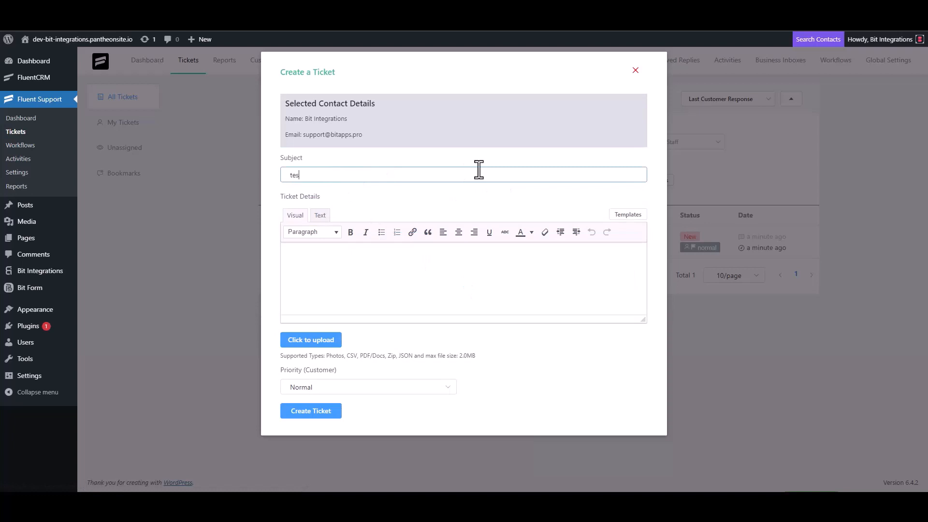
{"action": "type", "text": "t"}
{"action": "left_click", "coordinate": [321, 276]}
{"action": "type", "text": "t"}
{"action": "double_click", "coordinate": [307, 175]}
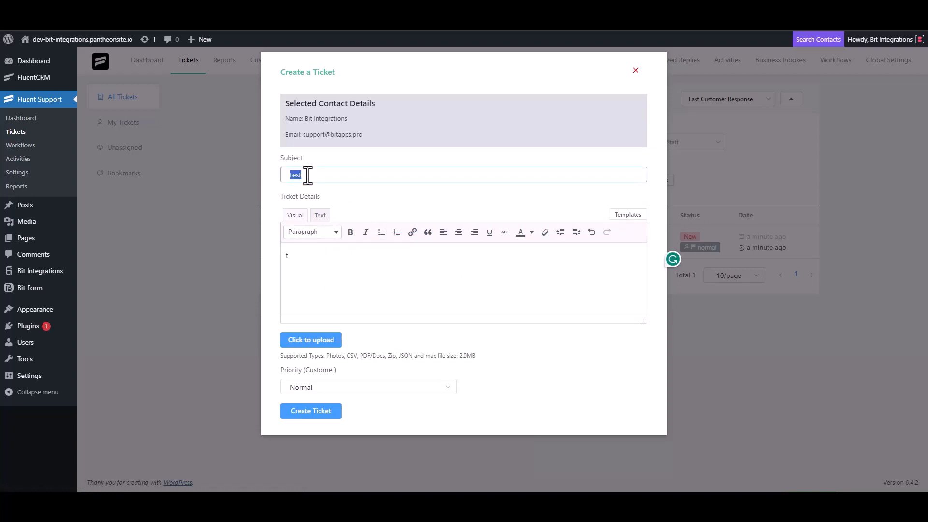
{"action": "key", "text": "BackSpace"}
{"action": "left_click", "coordinate": [308, 264]}
{"action": "key", "text": "BackSpace"}
- Create the ticket with the subject "Bit Integrations", pasting the copied subject text into the ticket details and keeping Normal priority
{"action": "left_click", "coordinate": [435, 172]}
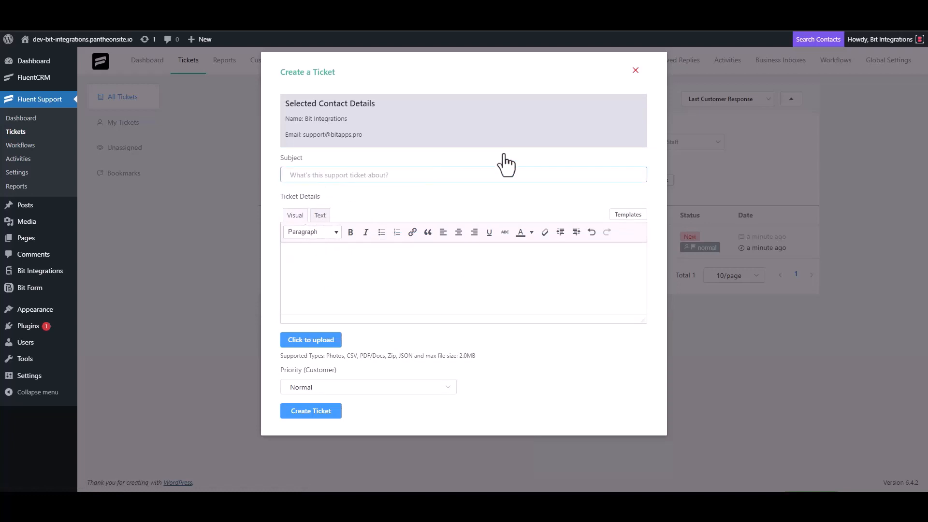
{"action": "type", "text": "Bit Integrations"}
{"action": "triple_click", "coordinate": [352, 178]}
{"action": "key", "text": "ctrl+c"}
{"action": "left_click", "coordinate": [333, 255]}
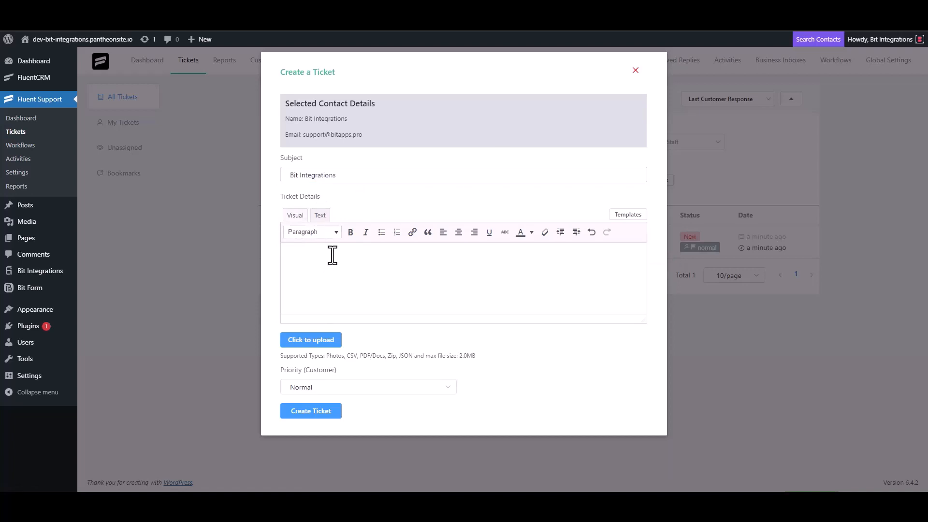
{"action": "key", "text": "ctrl+v"}
{"action": "left_click", "coordinate": [328, 410]}
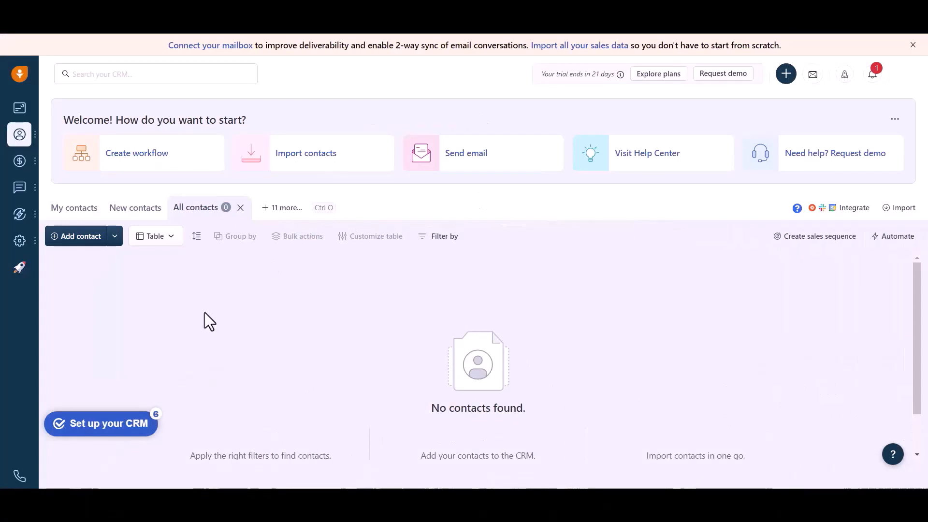
- Switch to Freshsales and reload the All contacts list to check for the contact sent by the integration
{"action": "left_click", "coordinate": [52, 20]}
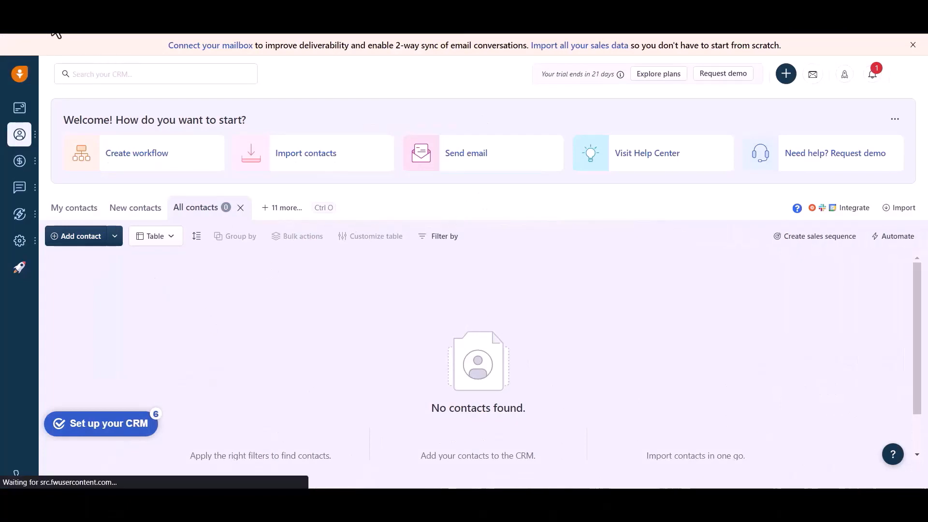